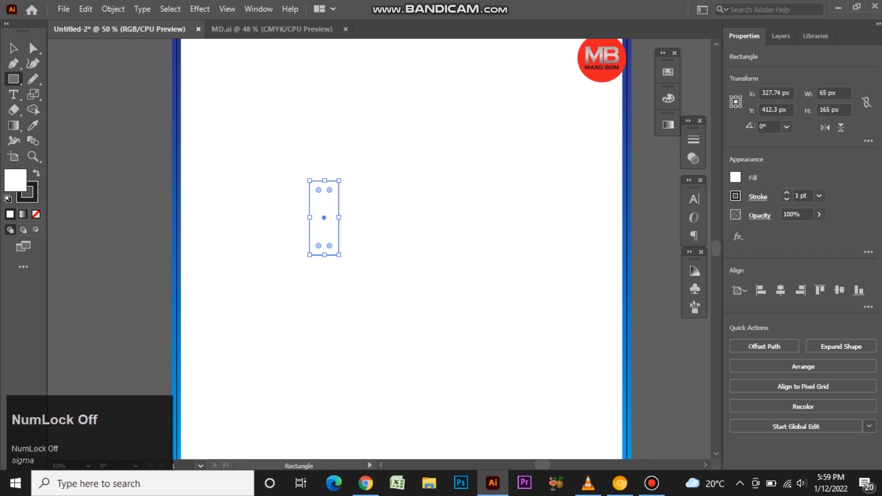
# Give the rectangle a black fill with no stroke and move it horizontally to about X 450 px.
pyautogui.click(37, 174)
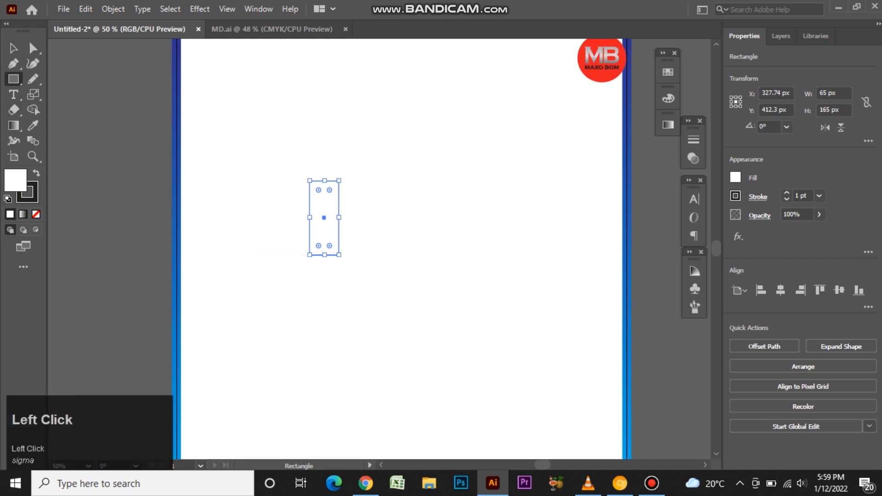
pyautogui.click(34, 196)
pyautogui.click(36, 215)
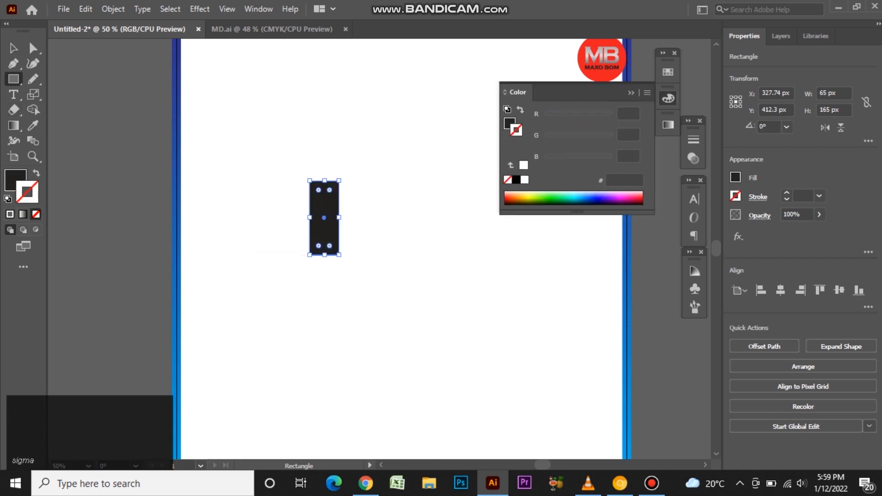
pyautogui.click(14, 48)
pyautogui.moveTo(324, 217); pyautogui.dragTo(380, 218)
# Taper the rectangle by selecting its two bottom anchor points and scaling them slightly inward.
pyautogui.click(33, 48)
pyautogui.scroll(2, 382, 272)
pyautogui.moveTo(327, 224); pyautogui.dragTo(435, 249)
pyautogui.rightClick(33, 94)
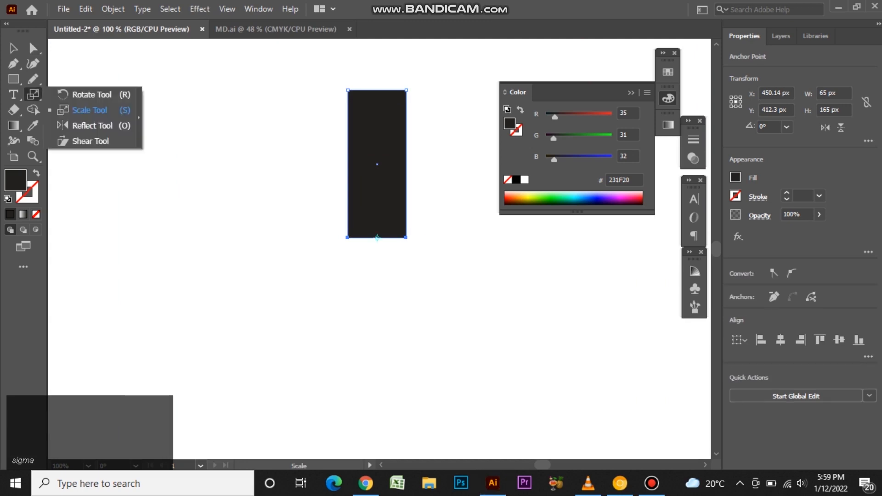
pyautogui.click(91, 108)
pyautogui.moveTo(342, 261); pyautogui.dragTo(363, 260)
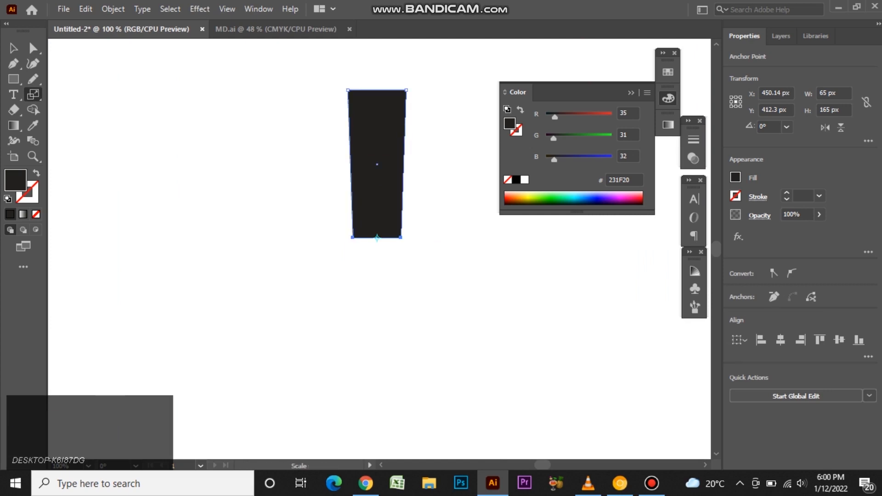
pyautogui.press('v')
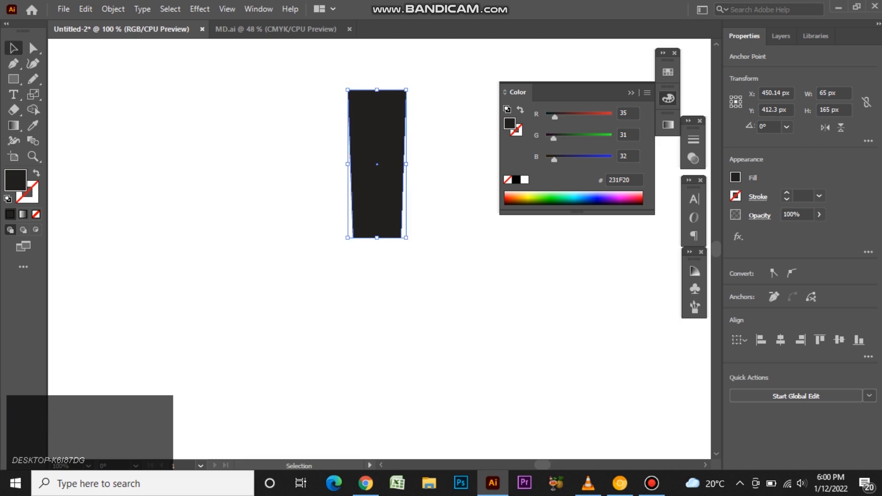
# Round the tapered shape's corners, with a small radius on the bottom pair and a larger one on the top pair.
pyautogui.click(33, 48)
pyautogui.moveTo(334, 243)
pyautogui.mouseDown()
pyautogui.moveTo(430, 237)
pyautogui.moveTo(370, 221)
pyautogui.moveTo(372, 231)
pyautogui.moveTo(357, 233)
pyautogui.mouseUp()
pyautogui.click(434, 250)
pyautogui.moveTo(327, 84); pyautogui.dragTo(454, 101)
pyautogui.moveTo(397, 99); pyautogui.dragTo(394, 101)
pyautogui.click(441, 174)
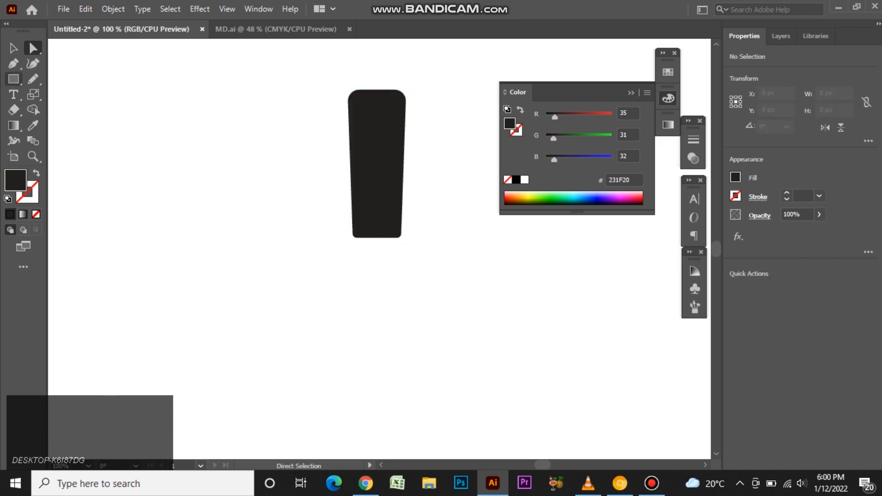
# Paste a copy of the tapered shape in front, scale it to about 43 x 111 px, and shift it below the body's lower edge.
pyautogui.click(13, 47)
pyautogui.click(377, 184)
pyautogui.click(86, 9)
pyautogui.click(107, 71)
pyautogui.click(86, 8)
pyautogui.click(121, 99)
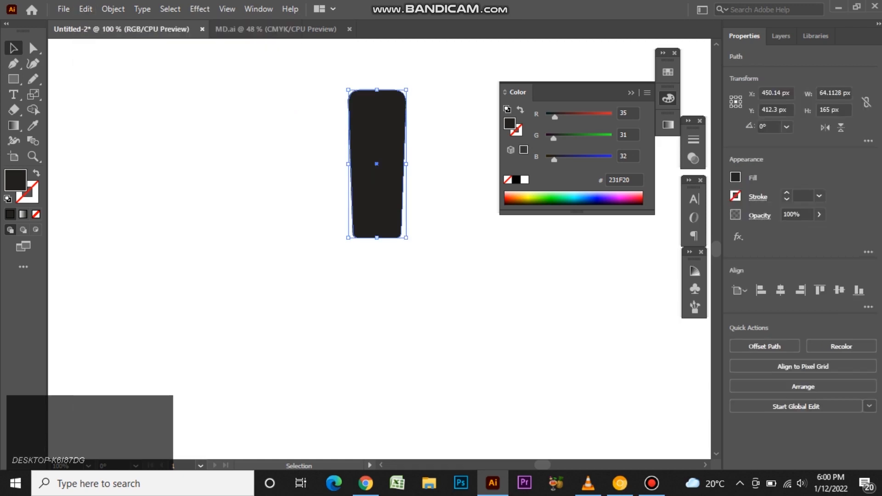
pyautogui.moveTo(406, 238); pyautogui.dragTo(397, 213)
pyautogui.moveTo(390, 182); pyautogui.dragTo(389, 219)
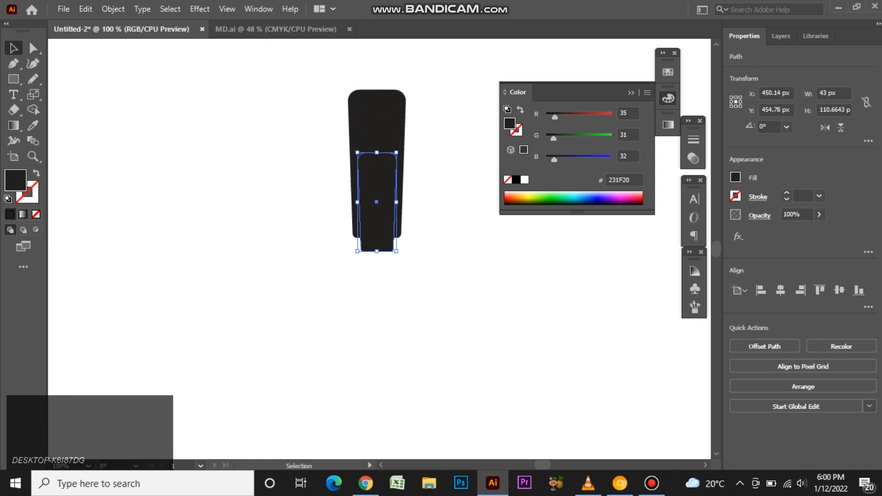
# Paste another copy in front, scale it to about 23 x 59 px, and position it as the narrow tip below the second piece.
pyautogui.click(85, 8)
pyautogui.click(120, 99)
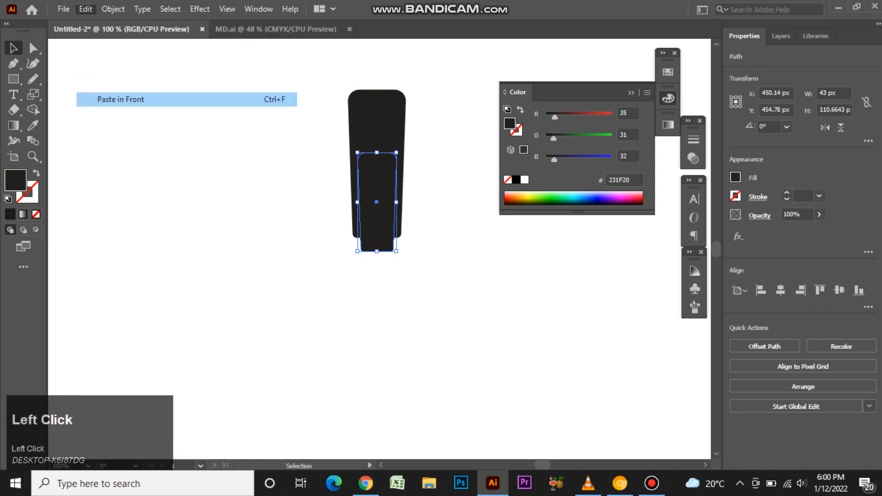
pyautogui.moveTo(406, 237); pyautogui.dragTo(388, 229)
pyautogui.moveTo(387, 177); pyautogui.dragTo(391, 241)
pyautogui.click(436, 257)
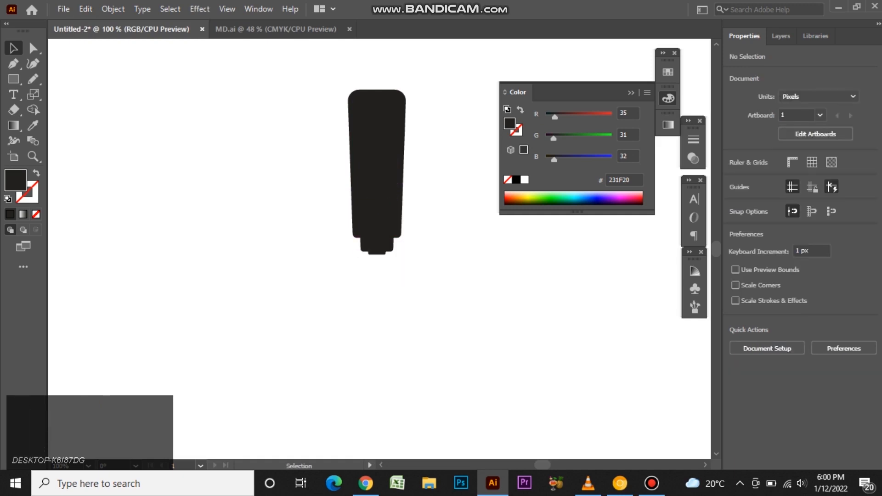
# Group the three stacked body pieces and move the group down to about Y 519 px.
pyautogui.moveTo(429, 231); pyautogui.dragTo(418, 220)
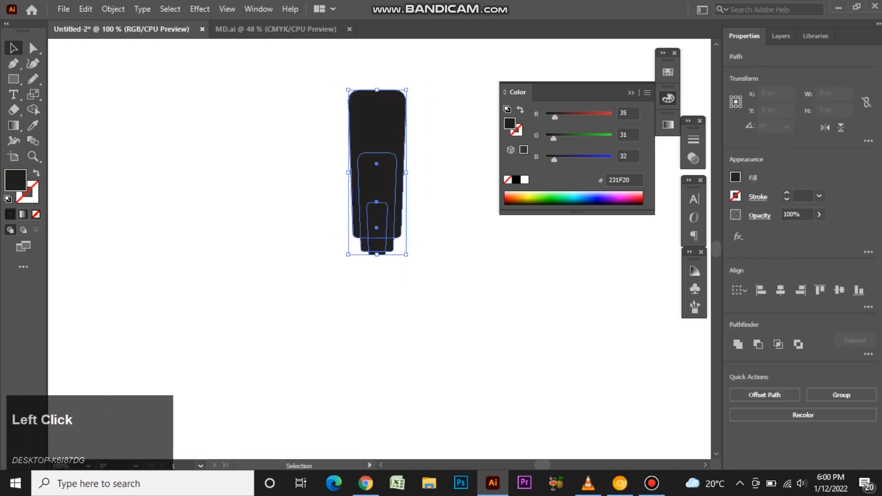
pyautogui.moveTo(382, 147); pyautogui.dragTo(380, 234)
pyautogui.click(285, 197)
# Draw a cap rectangle about 64 x 28 px above the body and a narrower neck rectangle overlapping its lower edge.
pyautogui.press('m')
pyautogui.moveTo(348, 138); pyautogui.dragTo(398, 165)
pyautogui.press('v')
pyautogui.click(334, 139)
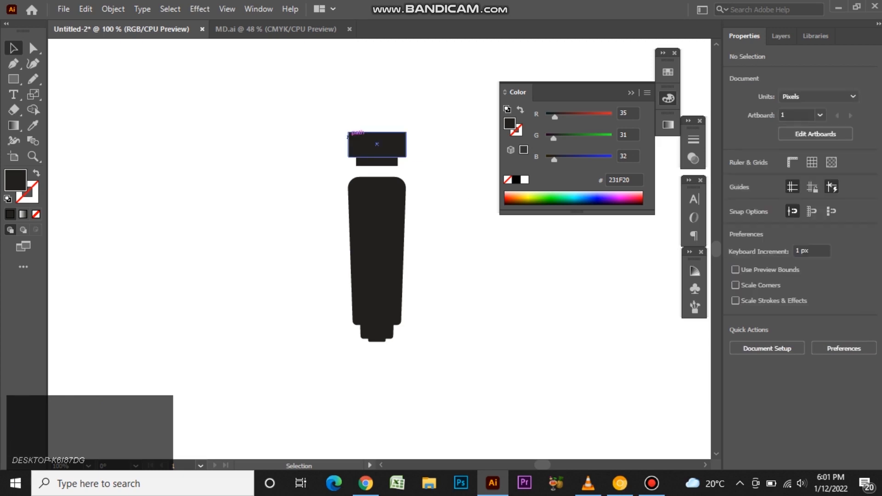
# Round all four corners of the wide cap rectangle above the body.
pyautogui.click(372, 147)
pyautogui.press('a')
pyautogui.keyDown('alt'); pyautogui.scroll(2, 372, 151); pyautogui.keyUp('alt')
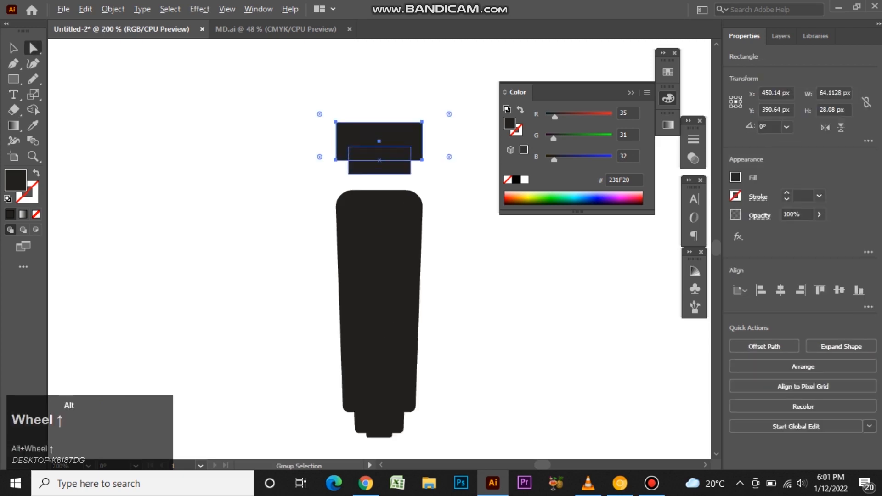
pyautogui.moveTo(332, 123); pyautogui.dragTo(339, 128)
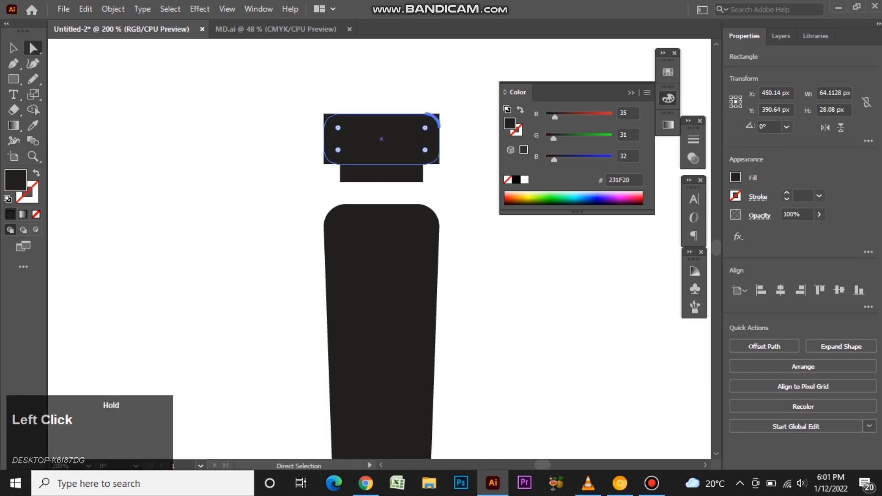
pyautogui.click(267, 120)
# Scale the cap and neck down together proportionally until the cap is narrower than the body.
pyautogui.click(14, 48)
pyautogui.keyDown('alt'); pyautogui.scroll(-2, 251, 187); pyautogui.keyUp('alt')
pyautogui.moveTo(251, 187); pyautogui.dragTo(270, 187)
pyautogui.moveTo(351, 159); pyautogui.dragTo(359, 159)
pyautogui.click(395, 166)
pyautogui.moveTo(301, 157); pyautogui.dragTo(362, 190)
pyautogui.scroll(1, 359, 186)
pyautogui.scroll(2, 359, 186)
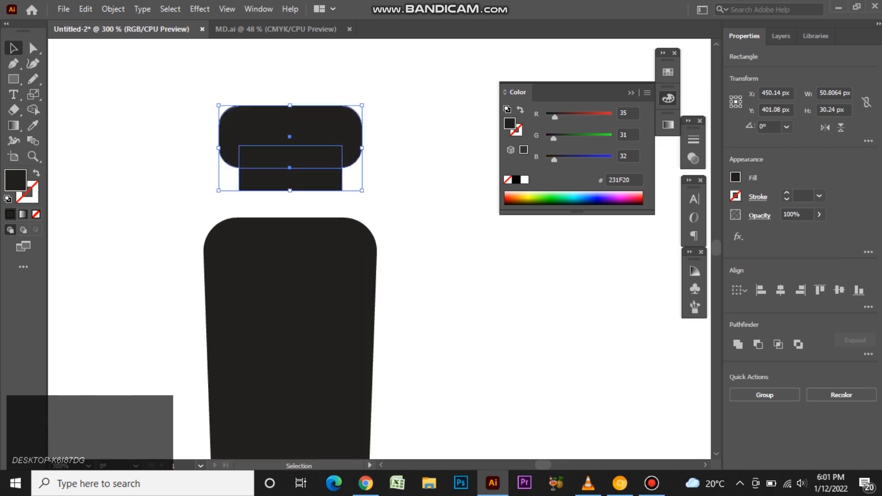
# Reduce the corner radius of the cap so its corners are less rounded.
pyautogui.click(33, 48)
pyautogui.click(262, 129)
pyautogui.moveTo(240, 126); pyautogui.dragTo(236, 123)
pyautogui.click(186, 115)
pyautogui.click(13, 47)
# Select only the smallest piece in the body group and move it down slightly so the tip protrudes further.
pyautogui.scroll(-3, 191, 191)
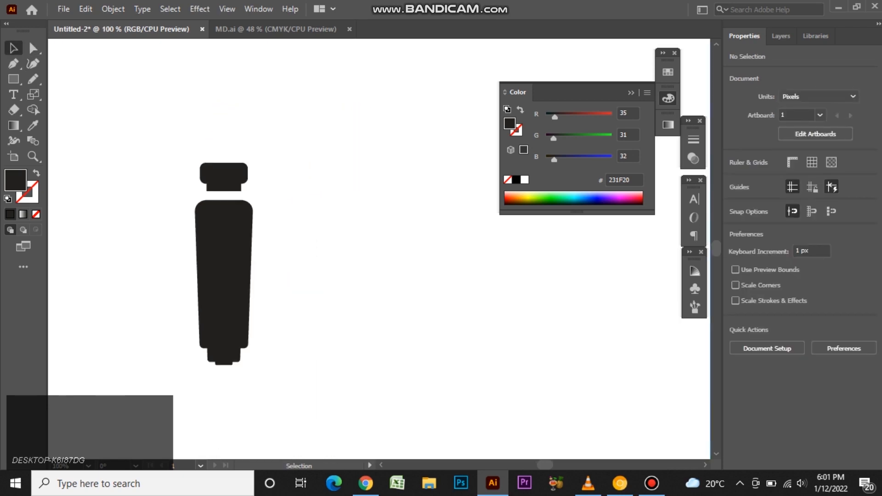
pyautogui.moveTo(191, 191); pyautogui.dragTo(294, 172)
pyautogui.click(334, 338)
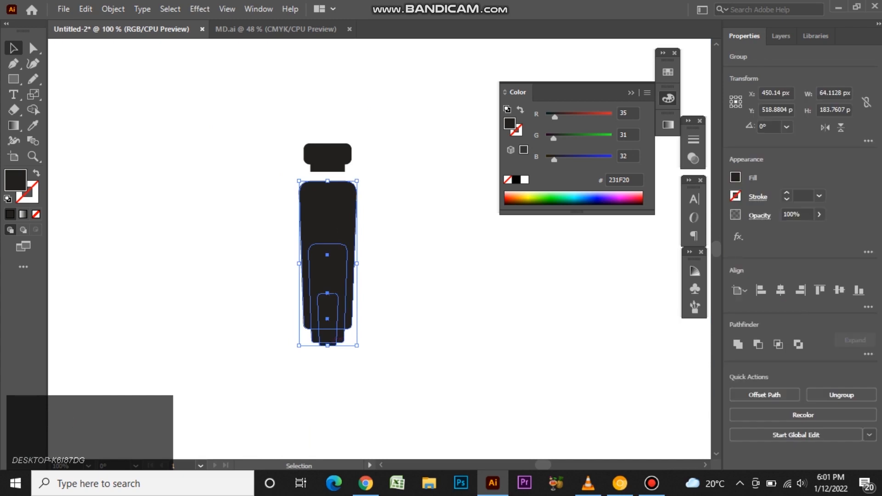
pyautogui.click(34, 48)
pyautogui.click(239, 207)
pyautogui.click(328, 319)
pyautogui.scroll(2, 352, 357)
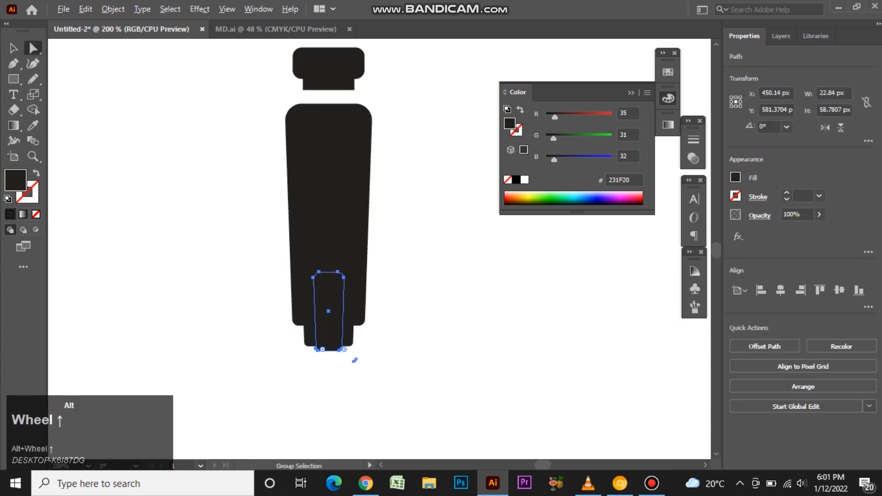
pyautogui.moveTo(346, 312); pyautogui.dragTo(346, 317)
pyautogui.click(215, 309)
pyautogui.scroll(-2, 216, 309)
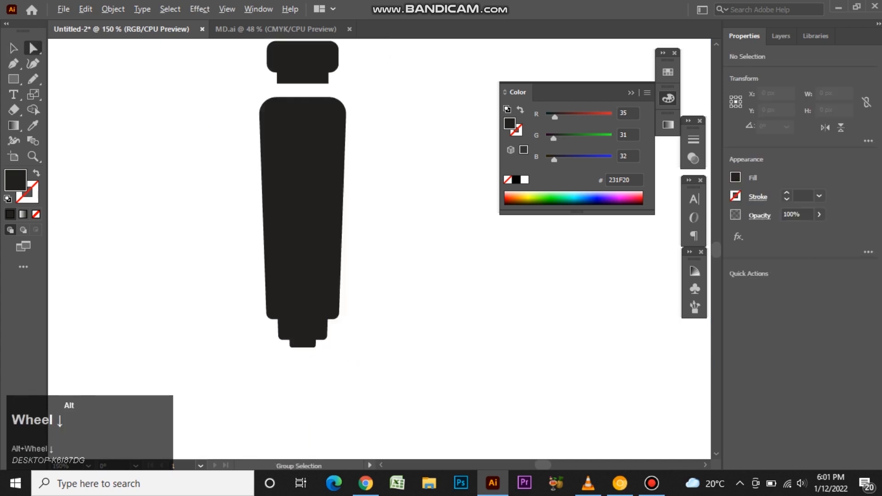
# Group the cap, neck and body pieces into a single object.
pyautogui.click(13, 47)
pyautogui.moveTo(180, 121); pyautogui.dragTo(379, 293)
pyautogui.hotkey('ctrl', 'g')
pyautogui.click(331, 324)
pyautogui.scroll(-2, 330, 324)
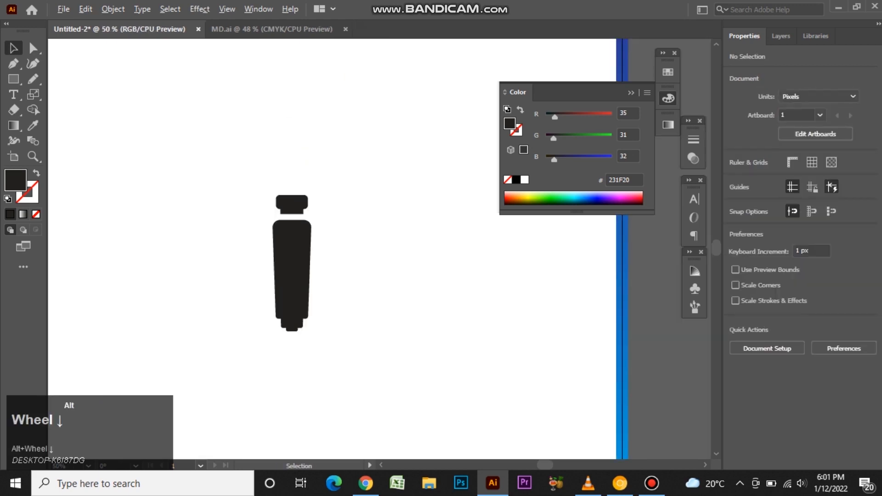
# Draw a 305 x 305 px black circle and move it beside the lower end of the grouped shape.
pyautogui.moveTo(302, 316); pyautogui.dragTo(392, 237)
pyautogui.rightClick(13, 79)
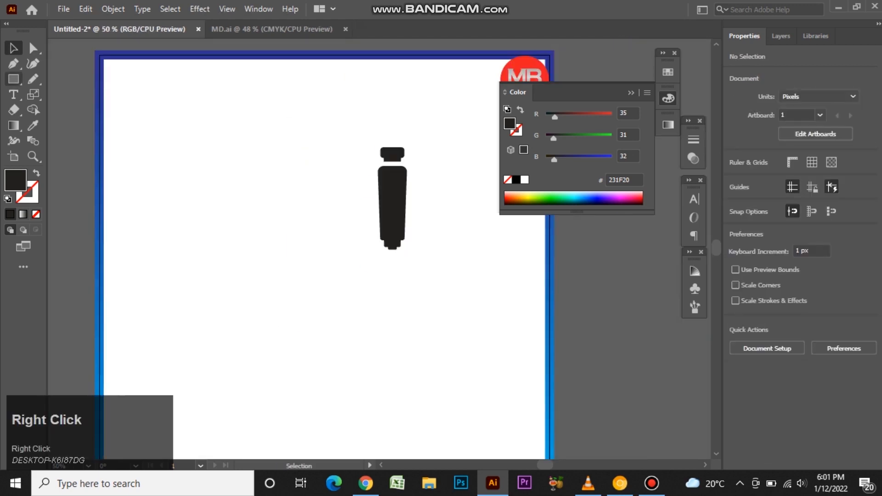
pyautogui.click(72, 95)
pyautogui.press('space')
pyautogui.moveTo(276, 221); pyautogui.dragTo(316, 203)
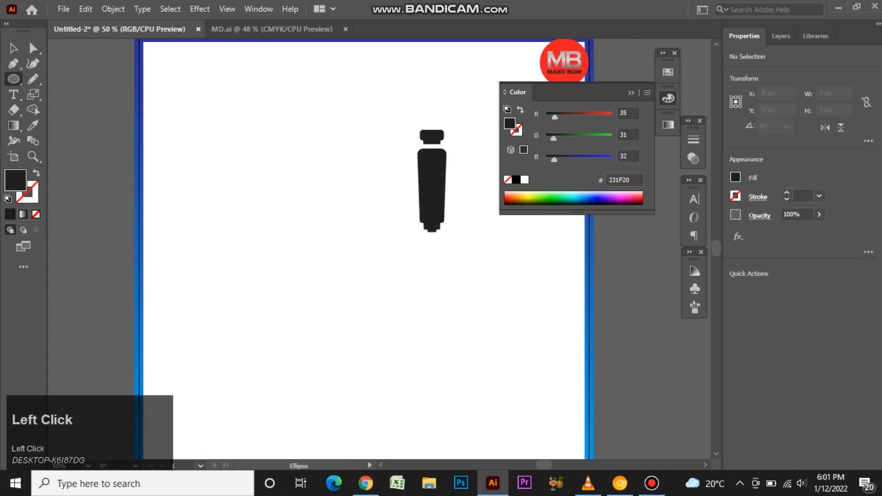
pyautogui.click(315, 203)
pyautogui.press('Return')
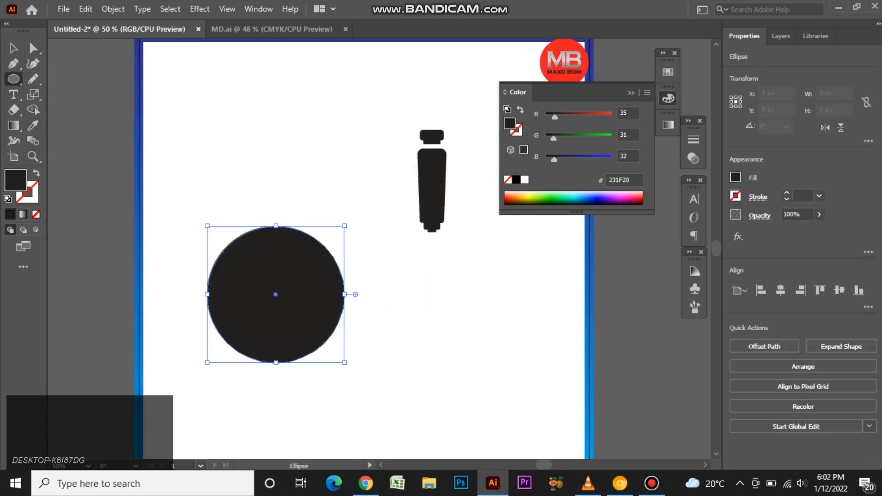
pyautogui.click(13, 47)
pyautogui.moveTo(285, 322); pyautogui.dragTo(322, 278)
# Paste a copy of the circle in front and scale it from the centre to about 208 px in diameter.
pyautogui.click(85, 9)
pyautogui.click(107, 72)
pyautogui.click(86, 9)
pyautogui.click(120, 99)
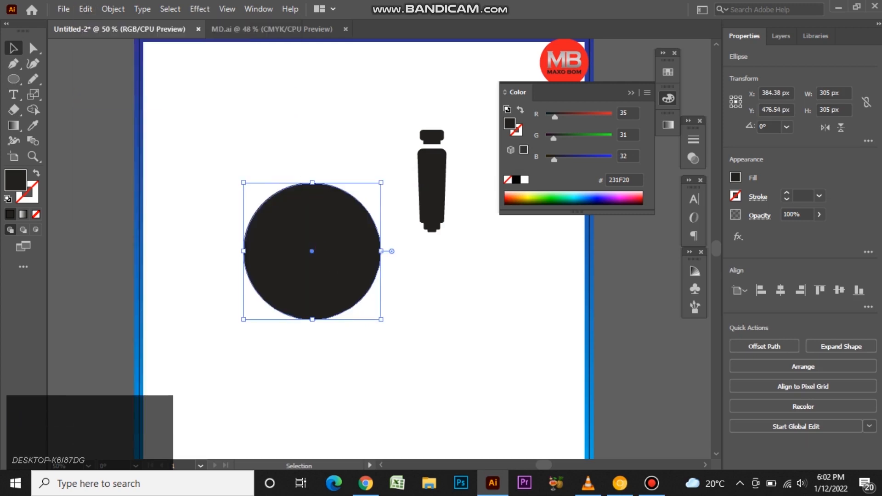
pyautogui.moveTo(381, 320); pyautogui.dragTo(359, 299)
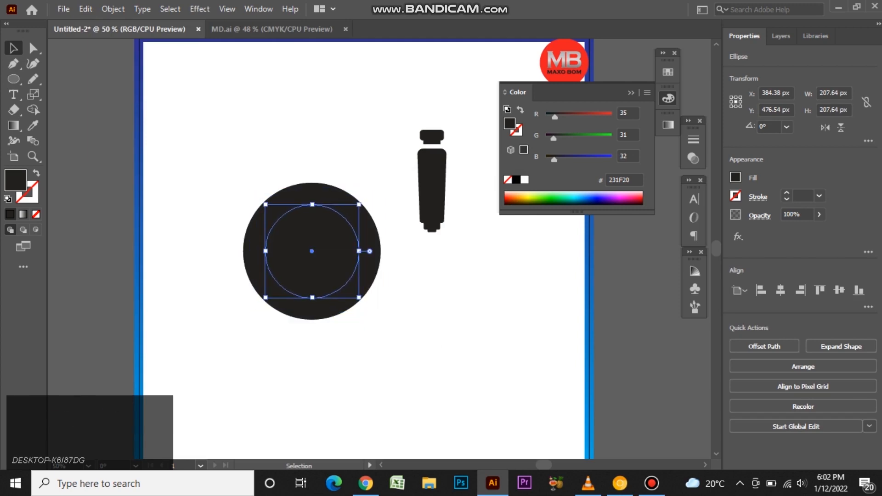
# Cut the inner circle out of the outer one with Shape Builder to leave a ring.
pyautogui.moveTo(221, 175); pyautogui.dragTo(313, 237)
pyautogui.hotkey('shift', 'm')
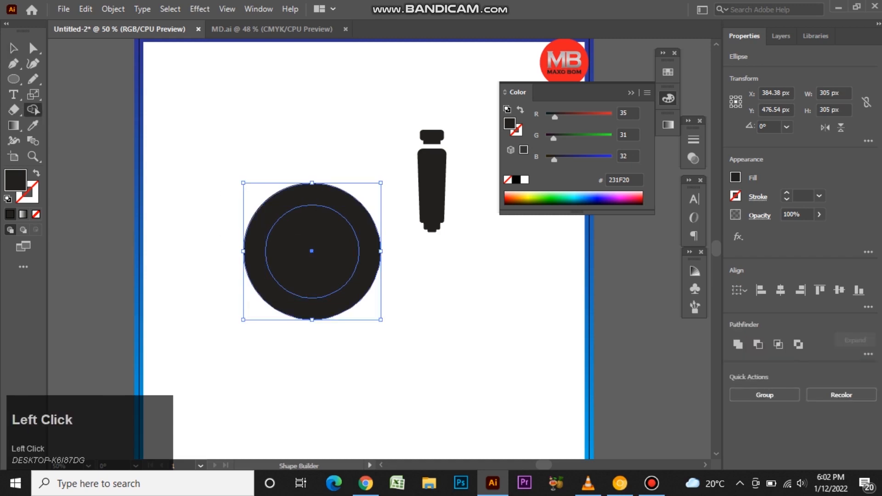
pyautogui.keyDown('alt'); pyautogui.click(312, 251); pyautogui.keyUp('alt')
pyautogui.click(13, 48)
pyautogui.click(198, 143)
pyautogui.click(322, 194)
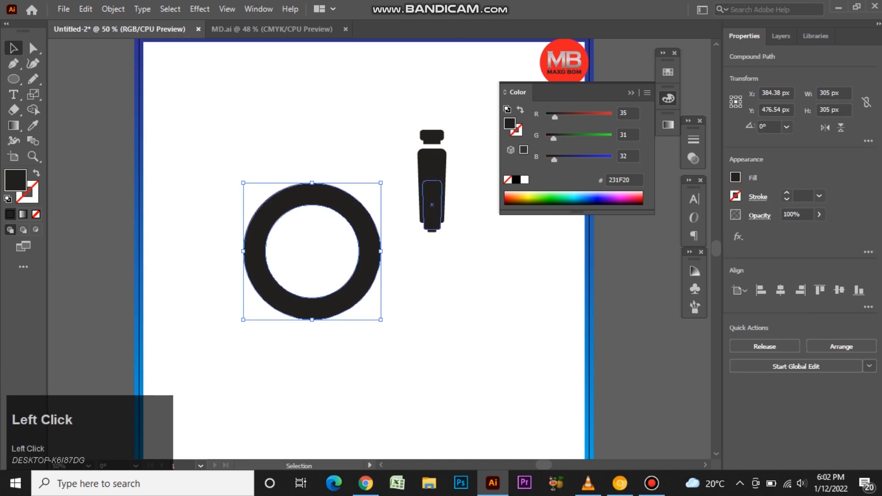
# Rotate the grouped cap-and-body shape to a 45° tilt and place it over the ring's upper part.
pyautogui.click(432, 183)
pyautogui.moveTo(448, 129); pyautogui.dragTo(406, 133)
pyautogui.moveTo(469, 203); pyautogui.dragTo(352, 219)
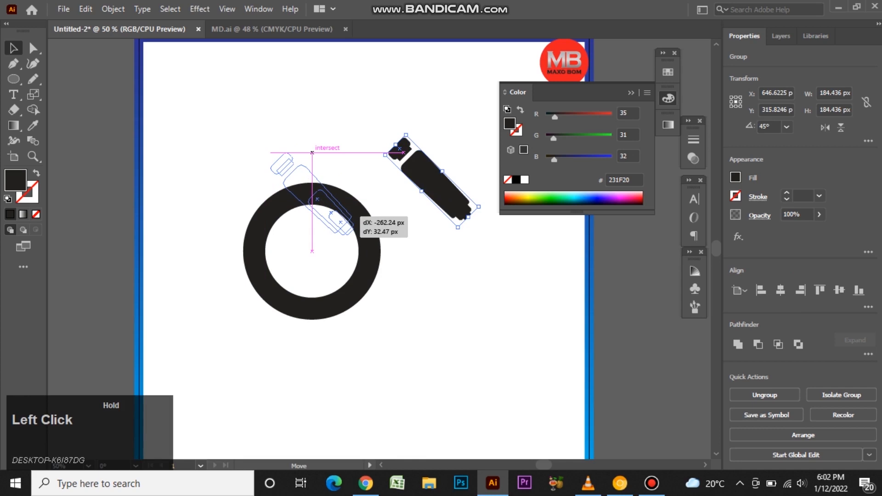
pyautogui.moveTo(352, 218); pyautogui.dragTo(351, 219)
pyautogui.click(425, 207)
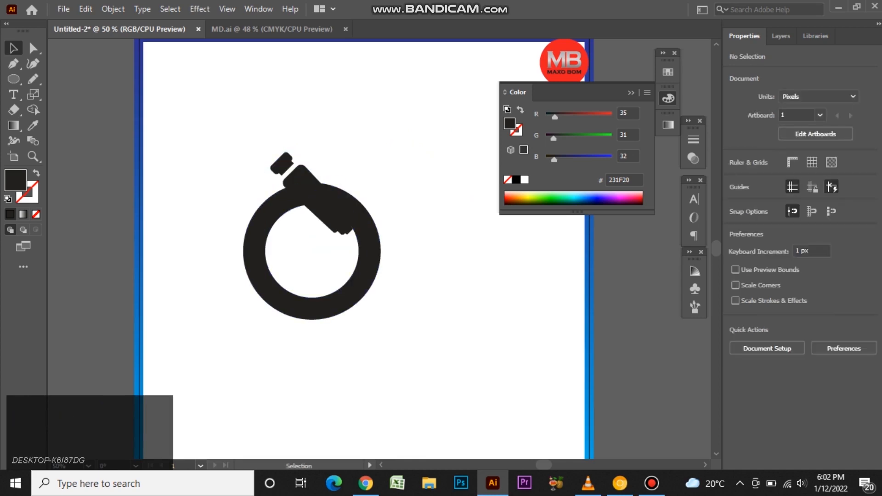
# Draw a thin horizontal rectangle about 65 x 14 px overlapping the ring's inner right edge.
pyautogui.rightClick(13, 78)
pyautogui.click(68, 79)
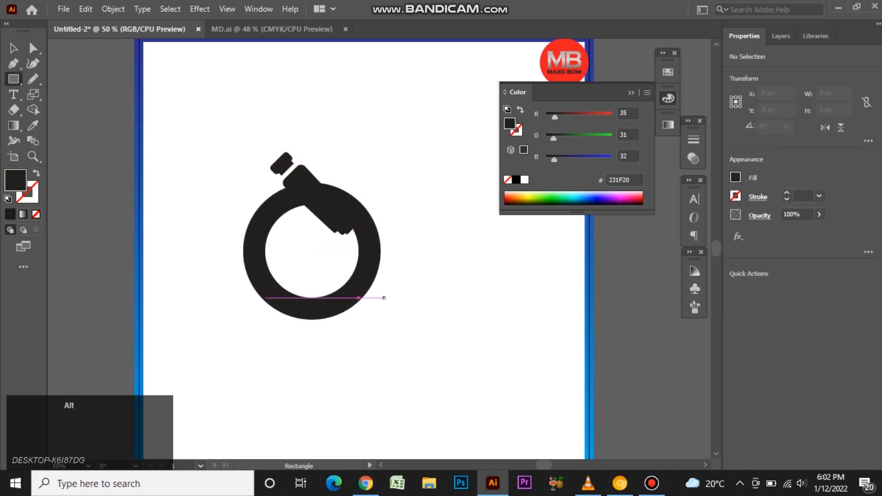
pyautogui.scroll(2, 359, 272)
pyautogui.moveTo(310, 244); pyautogui.dragTo(368, 257)
pyautogui.click(13, 48)
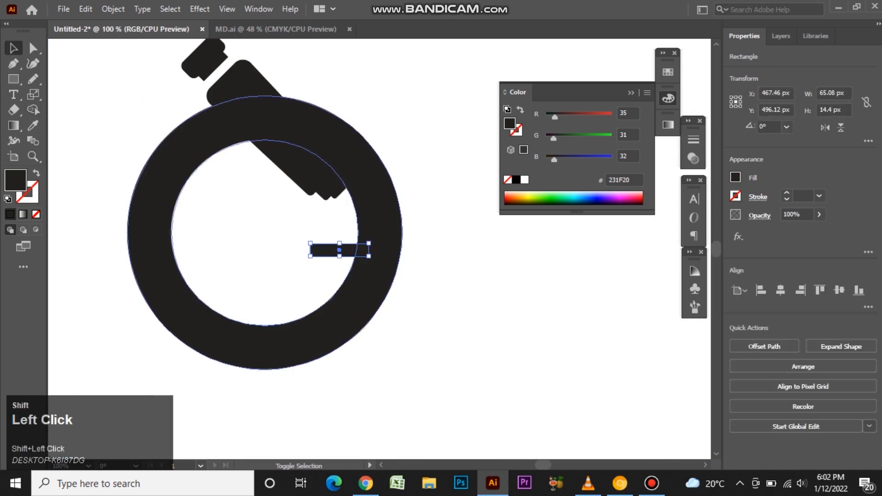
# Centre the thin rectangle vertically on the ring and move it outward to span the ring's right band.
pyautogui.keyDown('shift'); pyautogui.click(150, 207); pyautogui.keyUp('shift')
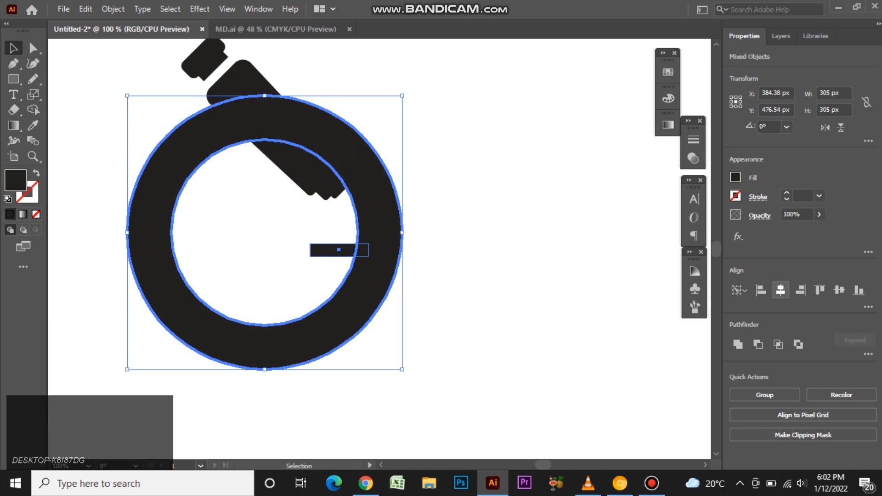
pyautogui.click(839, 290)
pyautogui.click(331, 266)
pyautogui.moveTo(338, 234); pyautogui.dragTo(380, 233)
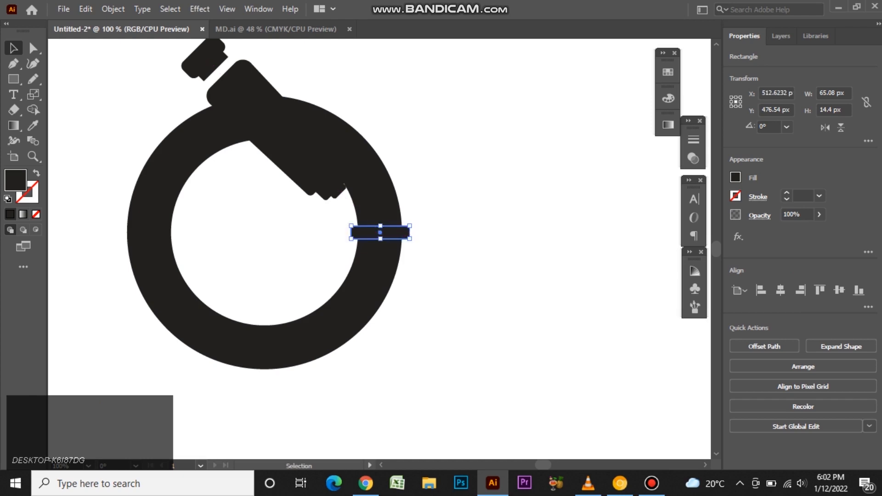
# Move the thin rectangle down 20 px along the ring's right band and keep it selected.
pyautogui.hotkey('shift', 'Down')
pyautogui.hotkey('shift', 'Down')
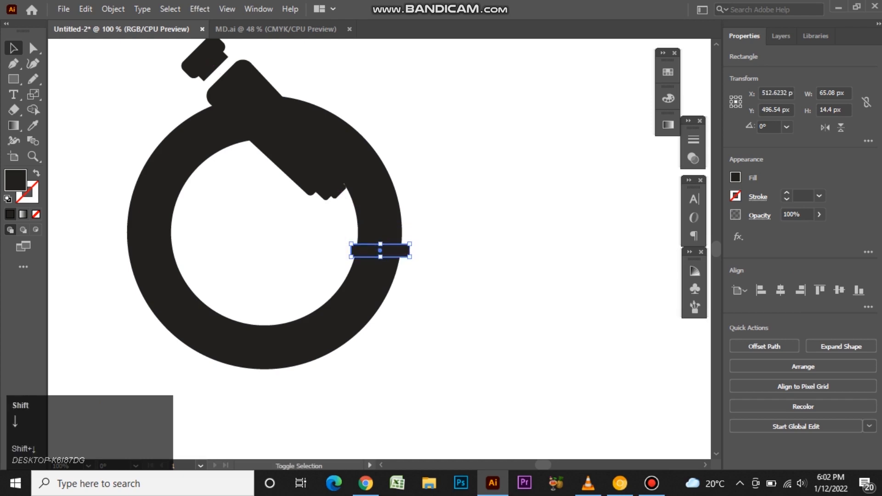
pyautogui.click(441, 271)
pyautogui.click(380, 251)
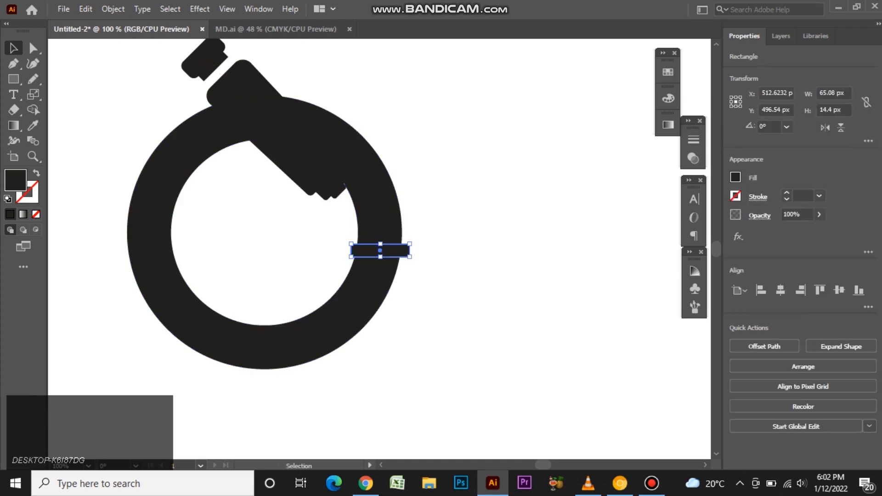
# Nudge the thin rectangle slightly left so it straddles the ring's right band, and deselect it.
pyautogui.press('Left')
pyautogui.click(442, 271)
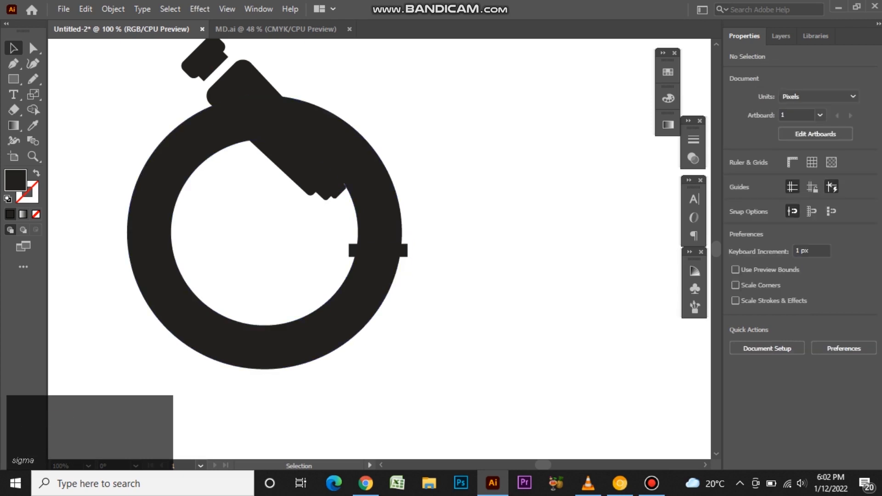
# Create a 75 x 75 px circle and place it over the ring's upper band, where the tilted body crosses it.
pyautogui.click(14, 79)
pyautogui.rightClick(13, 80)
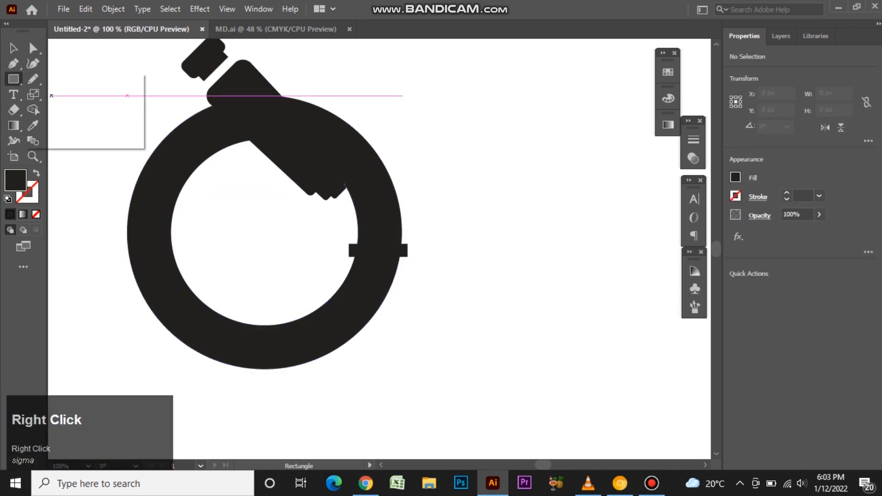
pyautogui.click(73, 94)
pyautogui.click(265, 226)
pyautogui.press('BackSpace')
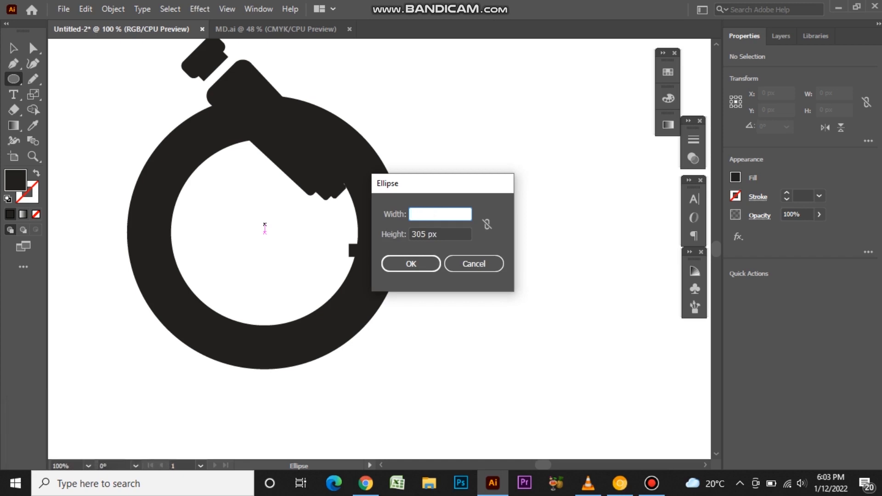
pyautogui.write('75')
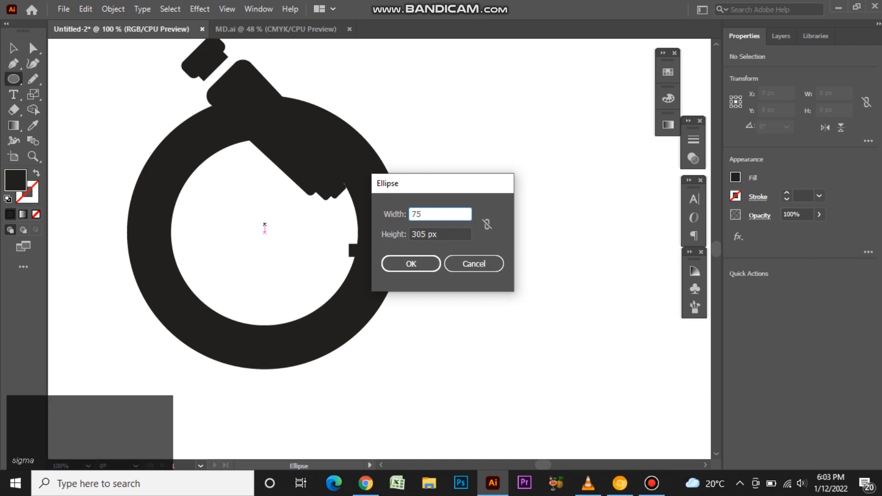
pyautogui.press('Tab')
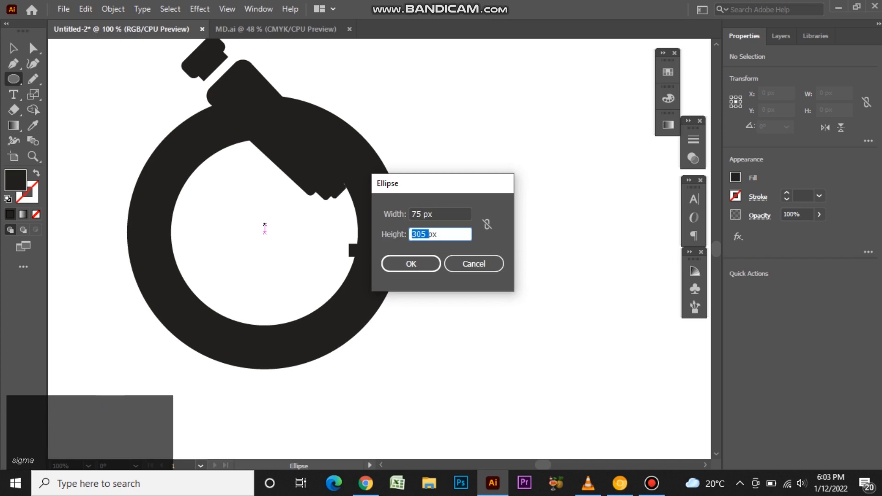
pyautogui.click(411, 264)
pyautogui.click(13, 49)
pyautogui.moveTo(298, 262); pyautogui.dragTo(250, 118)
# Try to centre the small circle horizontally on the ring.
pyautogui.keyDown('shift'); pyautogui.click(307, 126); pyautogui.keyUp('shift')
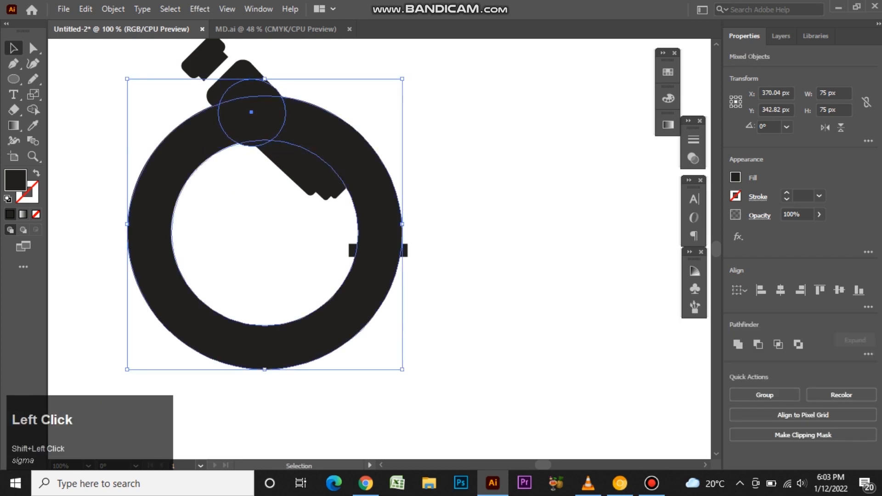
pyautogui.click(307, 126)
pyautogui.click(781, 290)
pyautogui.click(478, 193)
# Move the small circle left under the tilted body, with its lower edge just inside the ring's opening.
pyautogui.click(271, 115)
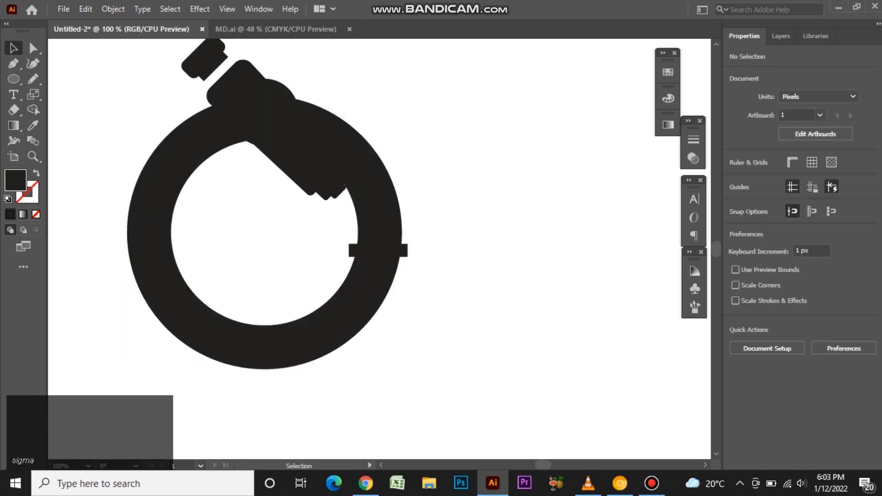
pyautogui.moveTo(271, 115); pyautogui.dragTo(256, 115)
pyautogui.moveTo(250, 146); pyautogui.dragTo(249, 145)
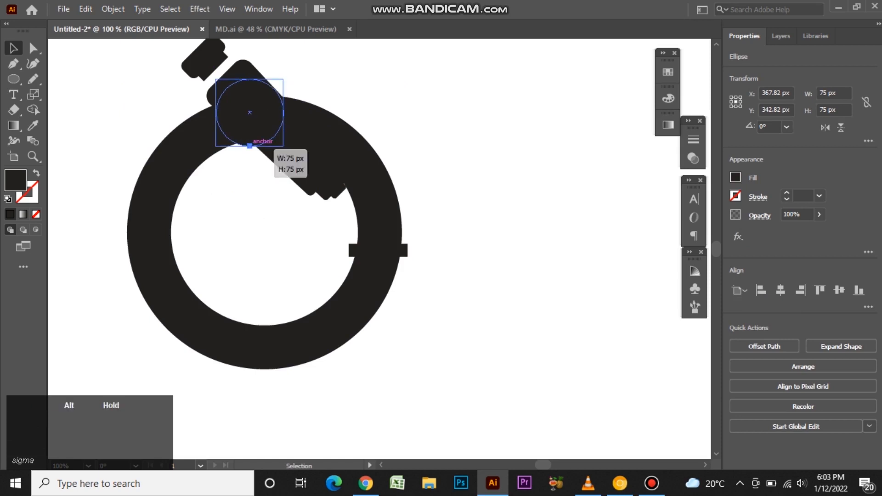
pyautogui.keyDown('alt'); pyautogui.scroll(2, 250, 146); pyautogui.keyUp('alt')
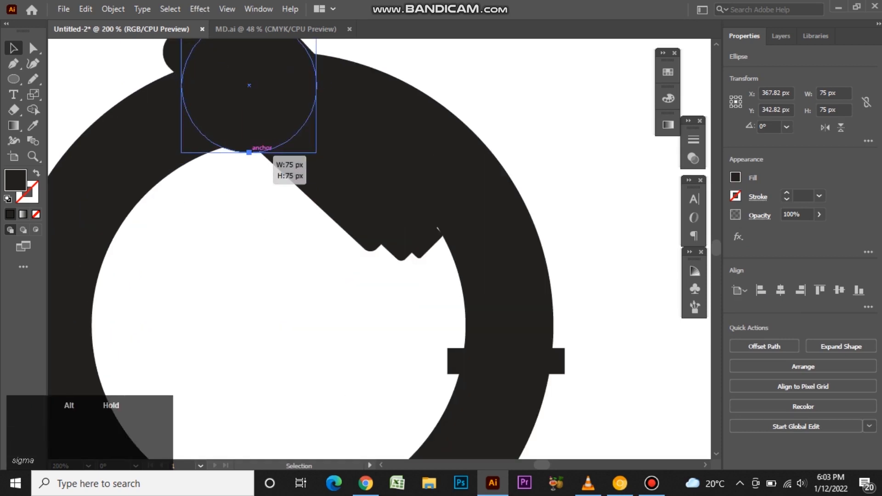
pyautogui.moveTo(249, 152); pyautogui.dragTo(287, 185)
pyautogui.click(244, 173)
pyautogui.keyDown('alt'); pyautogui.scroll(-2, 244, 173); pyautogui.keyUp('alt')
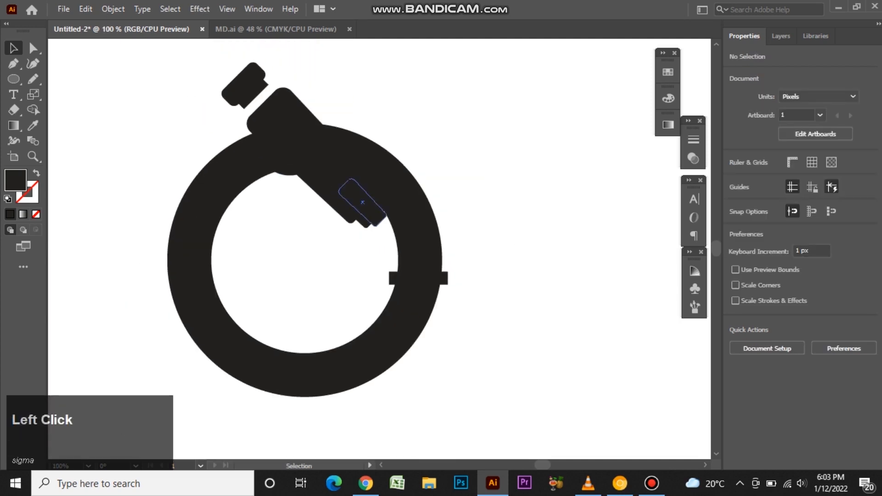
# Narrow the tilted cap-and-body group and adjust its tilt and position over the ring's upper right.
pyautogui.click(303, 143)
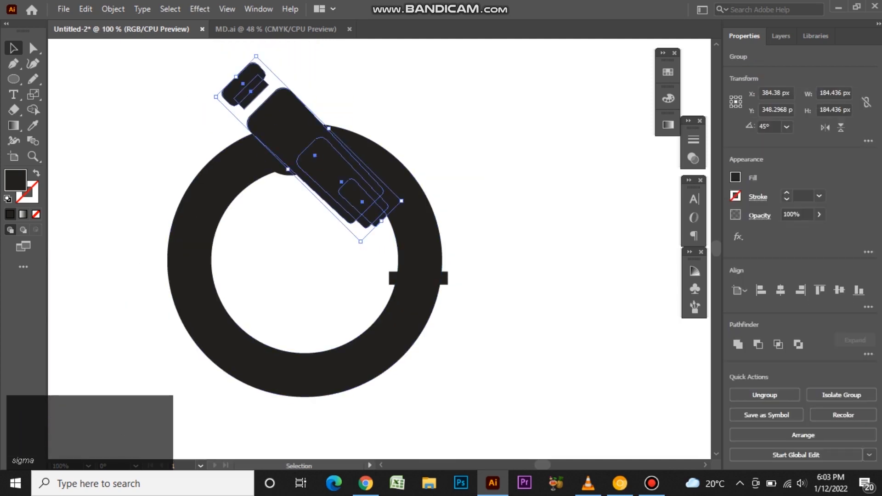
pyautogui.keyDown('alt'); pyautogui.moveTo(329, 128); pyautogui.dragTo(340, 167); pyautogui.keyUp('alt')
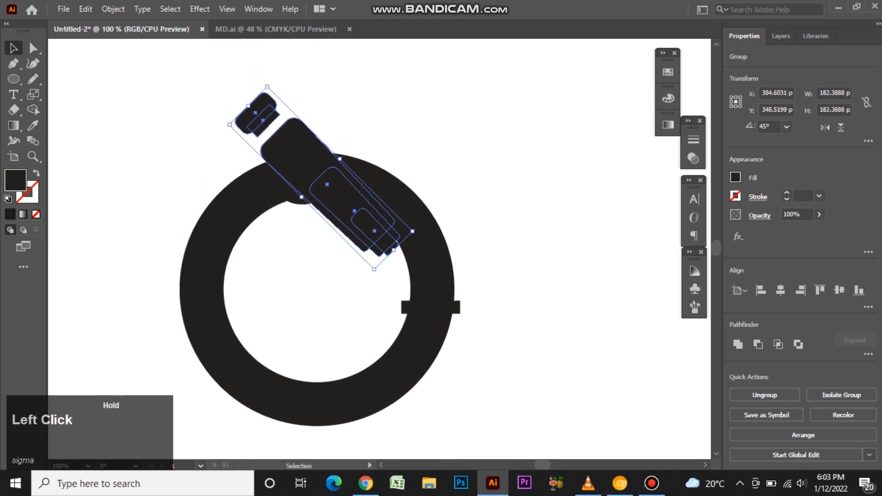
pyautogui.moveTo(266, 80); pyautogui.dragTo(270, 79)
pyautogui.moveTo(350, 218); pyautogui.dragTo(409, 251)
pyautogui.click(294, 248)
# Shift the small circle slightly right and extend its lower edge downward to a height of about 76.7 px.
pyautogui.press('space')
pyautogui.moveTo(298, 189); pyautogui.dragTo(323, 187)
pyautogui.click(322, 257)
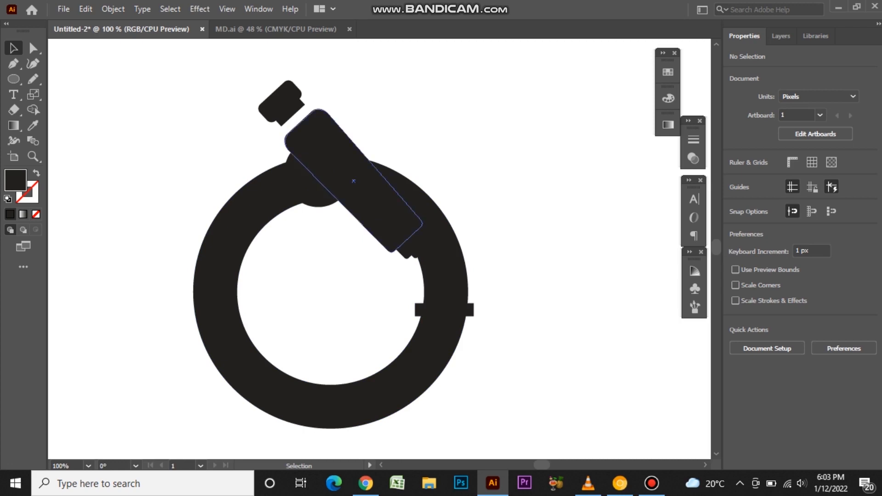
pyautogui.click(353, 181)
pyautogui.click(315, 186)
pyautogui.moveTo(319, 207); pyautogui.dragTo(319, 211)
pyautogui.click(317, 257)
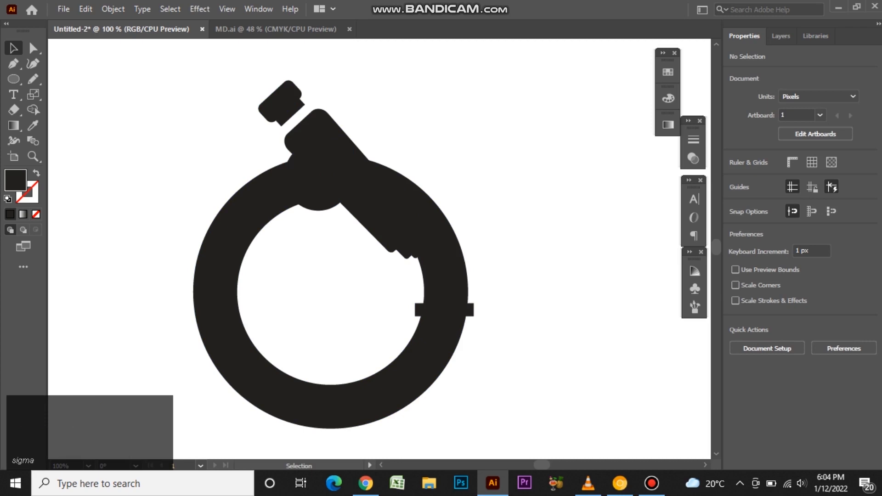
# Remove the ring section between the tilted body and the thin rectangle with Shape Builder on the circle, ring and rectangle.
pyautogui.click(318, 191)
pyautogui.keyDown('shift'); pyautogui.click(270, 199); pyautogui.keyUp('shift')
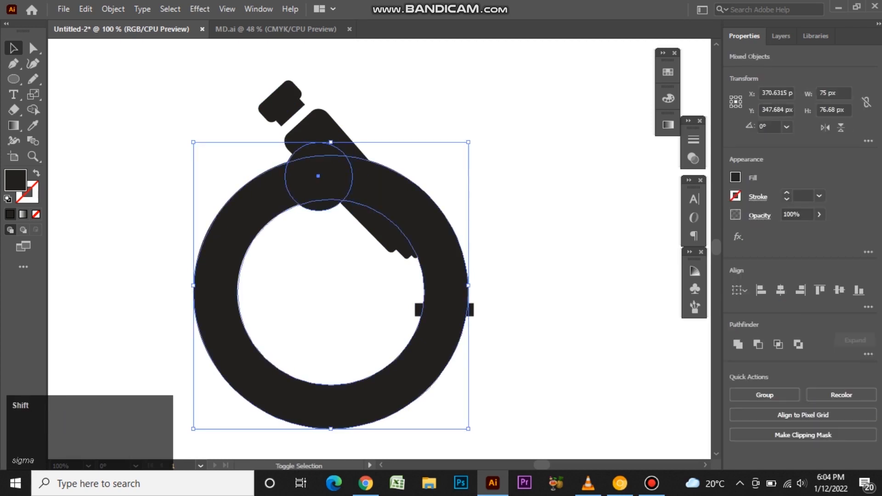
pyautogui.keyDown('shift'); pyautogui.click(444, 310); pyautogui.keyUp('shift')
pyautogui.hotkey('shift', 'm')
pyautogui.keyDown('alt'); pyautogui.click(442, 250); pyautogui.keyUp('alt')
pyautogui.press('v')
pyautogui.click(524, 244)
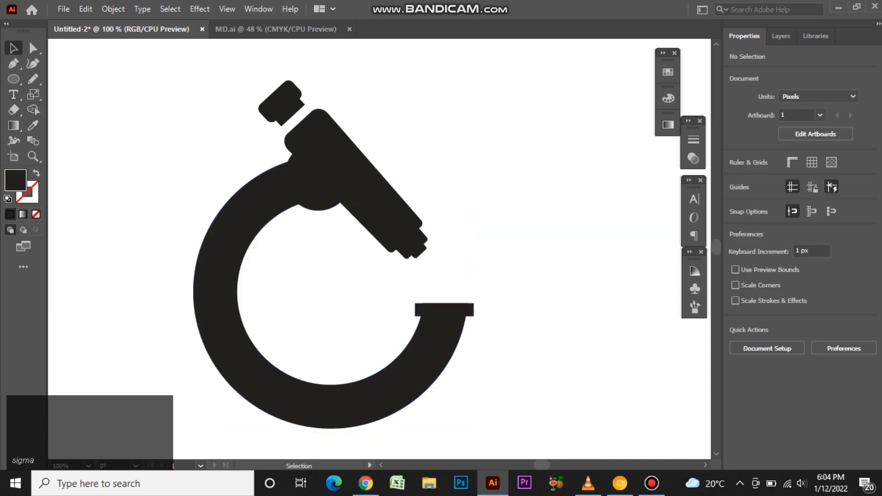
# Group all the microscope parts and move the artwork slightly right and up on the artboard.
pyautogui.press('space')
pyautogui.moveTo(524, 244); pyautogui.dragTo(557, 229)
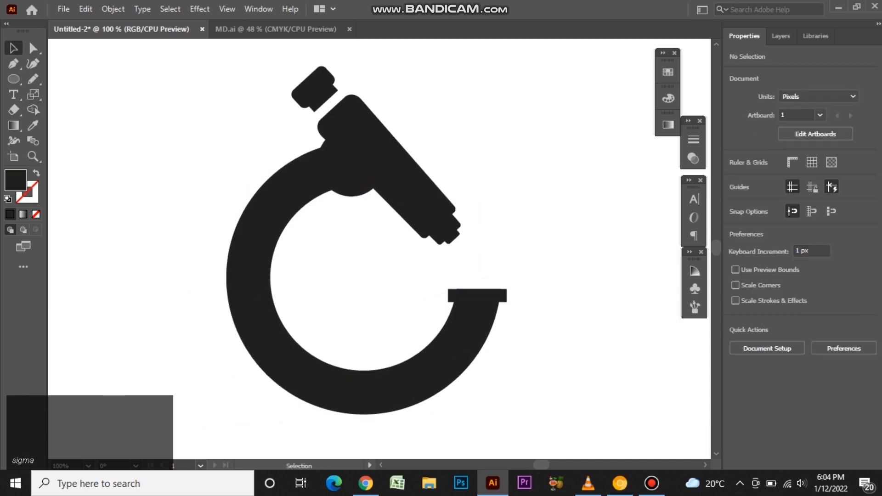
pyautogui.press('space')
pyautogui.moveTo(205, 124); pyautogui.dragTo(391, 317)
pyautogui.scroll(-1, 206, 148)
pyautogui.keyDown('alt'); pyautogui.scroll(-1, 334, 235); pyautogui.keyUp('alt')
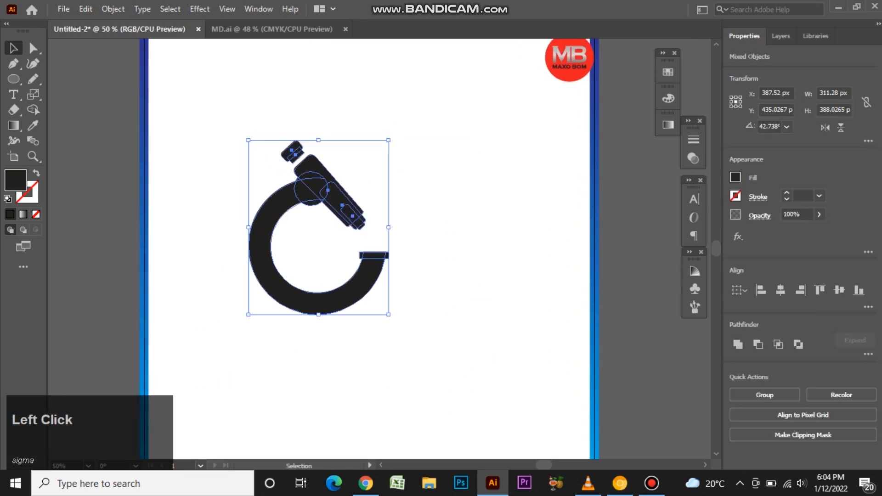
pyautogui.press('ctrl')
pyautogui.hotkey('ctrl', 'shift', 'a')
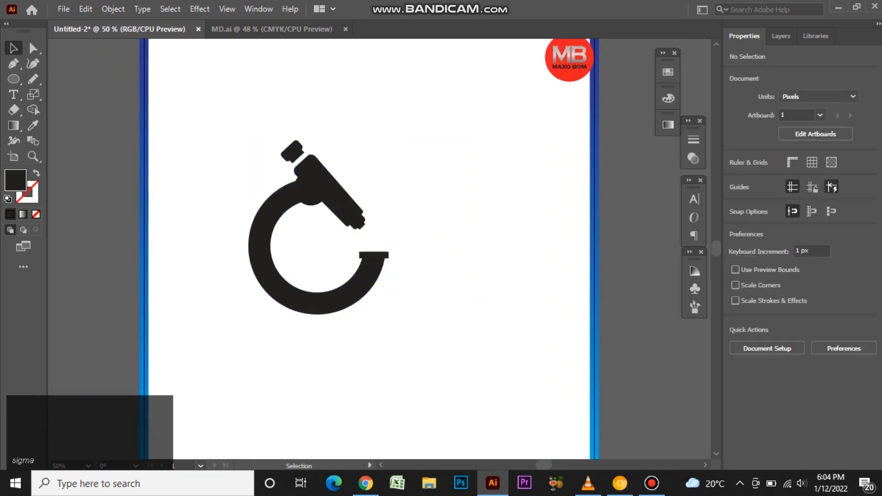
pyautogui.moveTo(339, 188); pyautogui.dragTo(369, 181)
pyautogui.click(230, 156)
# Create a 300 x 300 px circle over the microscope's ring.
pyautogui.click(13, 79)
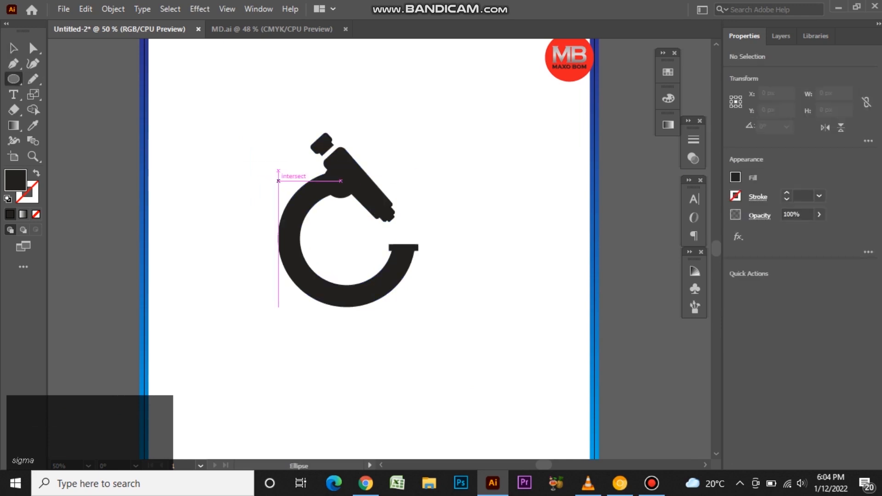
pyautogui.click(279, 181)
pyautogui.press('BackSpace')
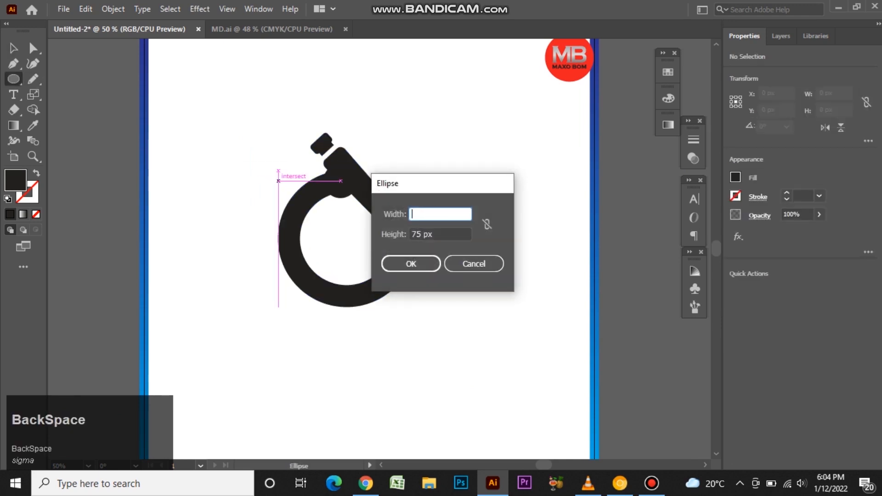
pyautogui.write('300')
pyautogui.click(422, 235)
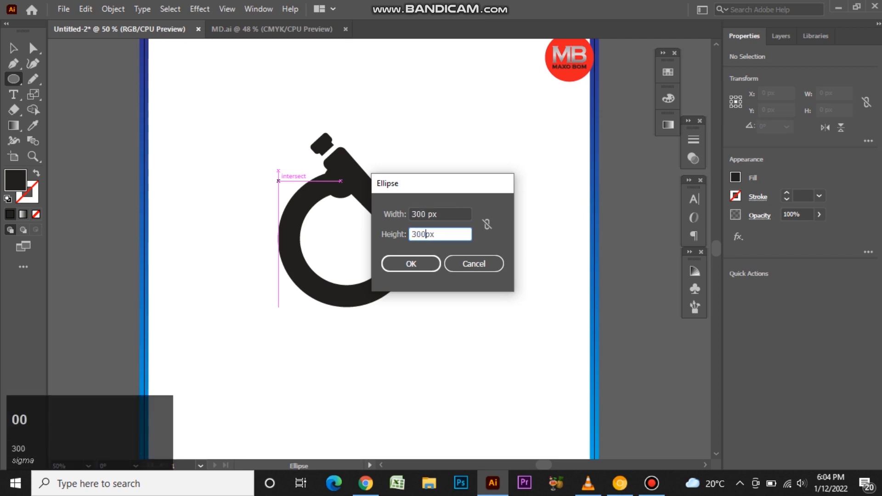
pyautogui.click(411, 263)
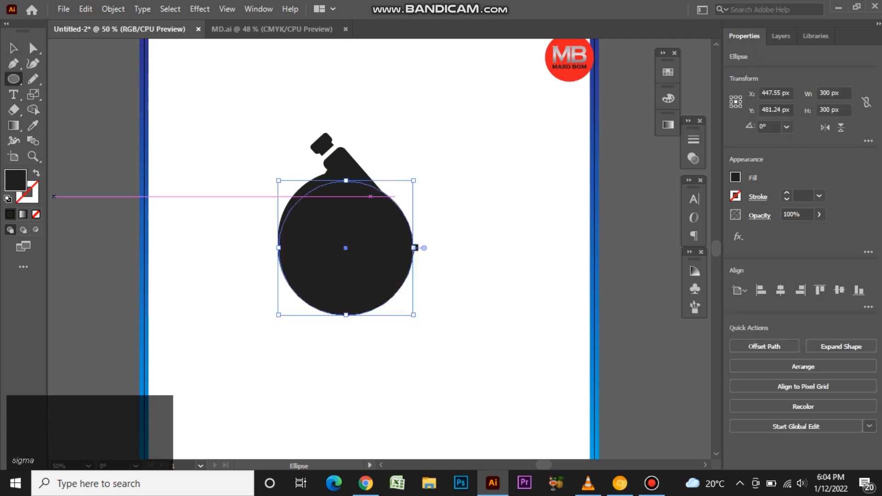
# Give the 300 px circle no fill and a white 1 pt stroke.
pyautogui.press('v')
pyautogui.click(668, 99)
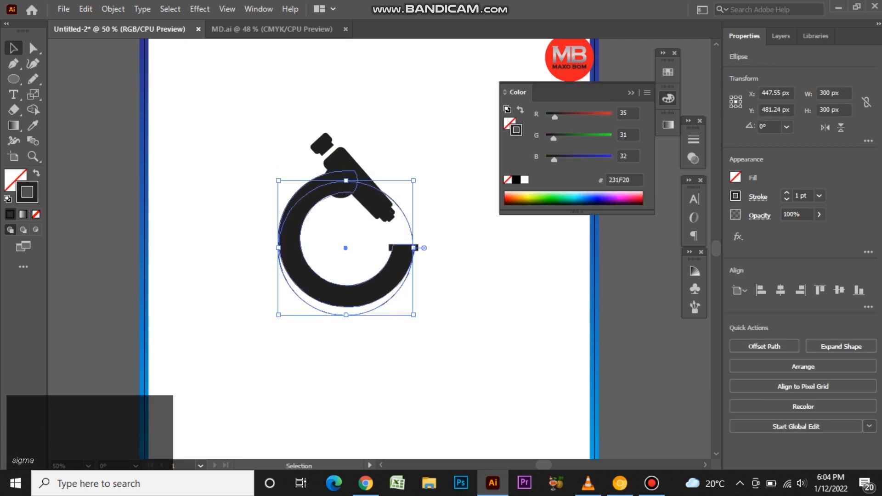
pyautogui.click(519, 129)
pyautogui.click(527, 179)
pyautogui.click(668, 98)
# Move the white-outlined circle up over the ring and shrink it to about 267 px so it runs within the band.
pyautogui.scroll(2, 373, 243)
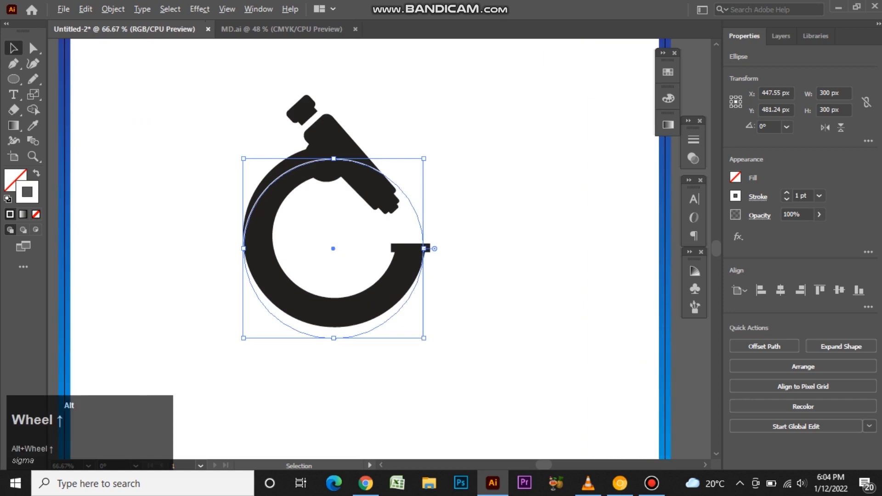
pyautogui.moveTo(250, 136); pyautogui.dragTo(249, 116)
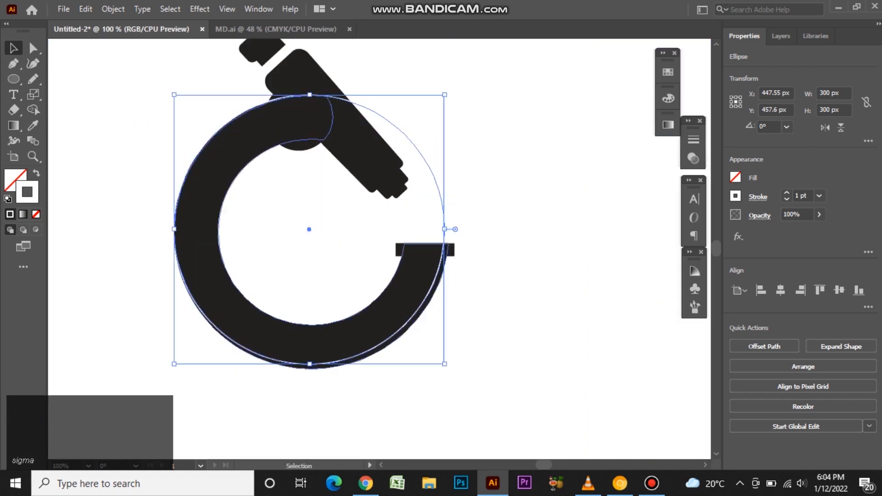
pyautogui.moveTo(445, 364); pyautogui.dragTo(431, 350)
pyautogui.moveTo(207, 162); pyautogui.dragTo(208, 165)
pyautogui.moveTo(431, 353); pyautogui.dragTo(429, 353)
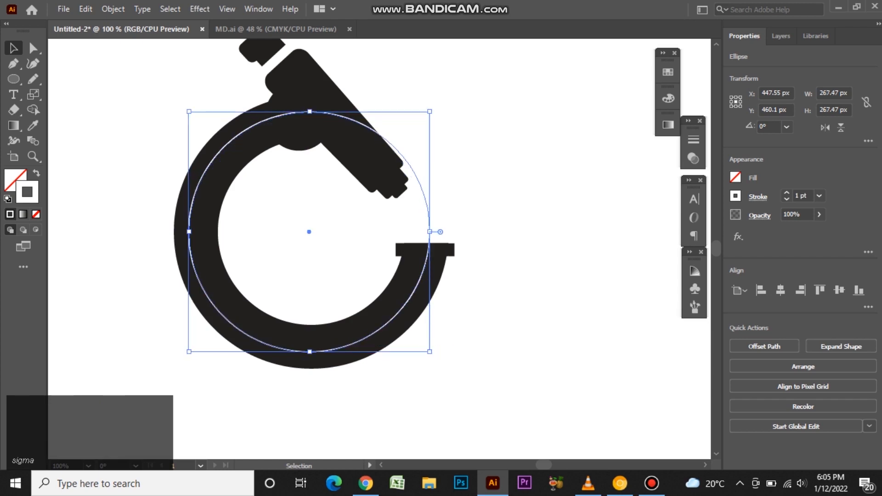
# Rotate the white-outlined circle to about 39° so its anchor points shift around the ring.
pyautogui.moveTo(309, 232); pyautogui.dragTo(312, 232)
pyautogui.moveTo(404, 111); pyautogui.dragTo(365, 97)
pyautogui.moveTo(311, 55); pyautogui.dragTo(329, 56)
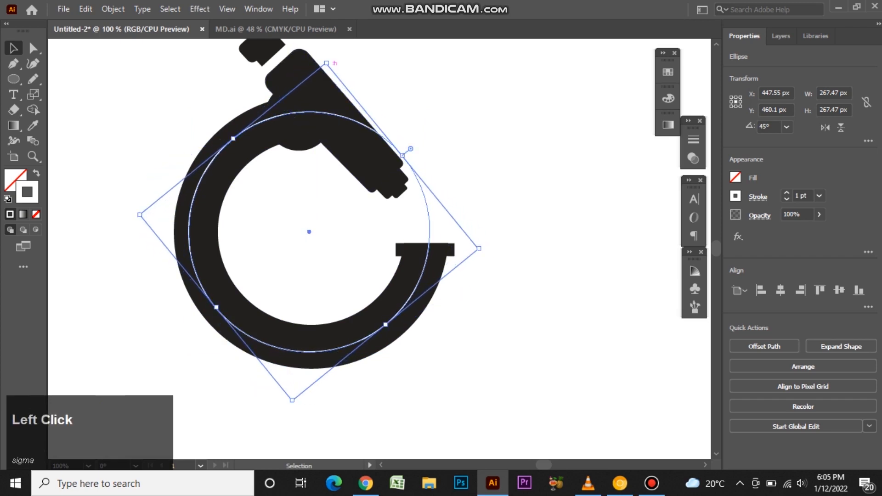
# Fine-tune the white circle's position so its outline runs evenly within the ring's band, and deselect it.
pyautogui.moveTo(309, 232); pyautogui.dragTo(311, 230)
pyautogui.press('Right')
pyautogui.press('Right')
pyautogui.press('Down')
pyautogui.press('Left')
pyautogui.press('Up')
pyautogui.hotkey('ctrl', 'shift', 'a')
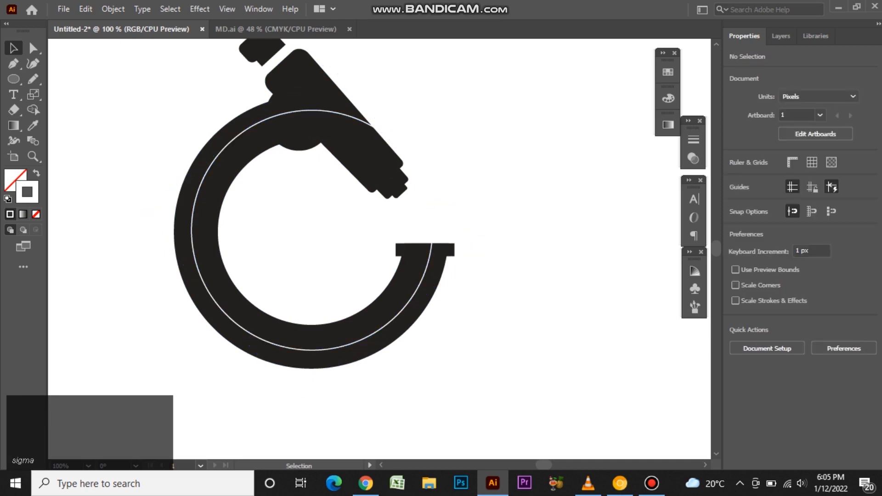
# Delete the white circle's upper-right and lower-right anchor points, leaving only the arc on the ring's left side.
pyautogui.click(192, 219)
pyautogui.click(32, 48)
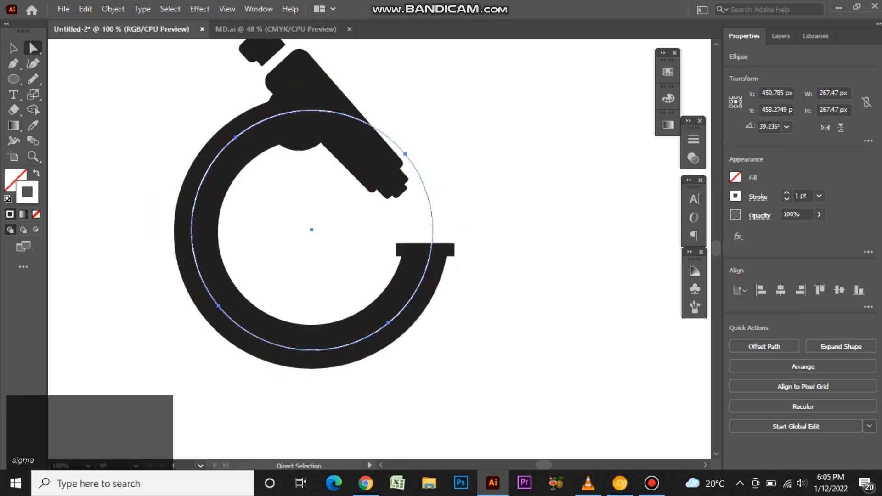
pyautogui.click(406, 154)
pyautogui.press('BackSpace')
pyautogui.click(388, 324)
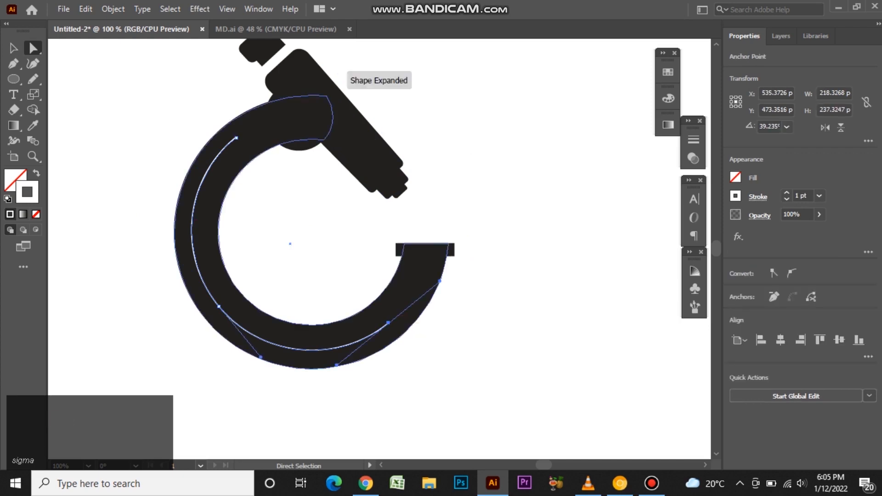
pyautogui.press('BackSpace')
pyautogui.click(14, 47)
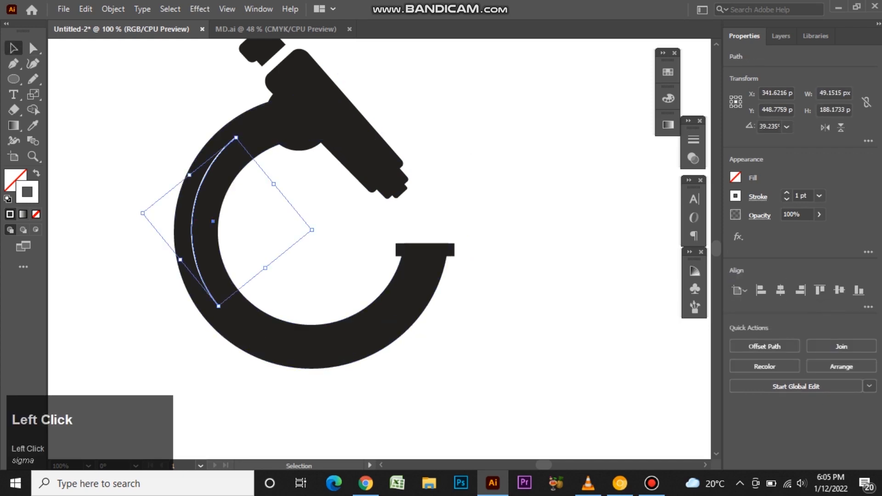
pyautogui.click(127, 151)
# Set the white arc's stroke weight to 9 pt and deselect it.
pyautogui.click(205, 176)
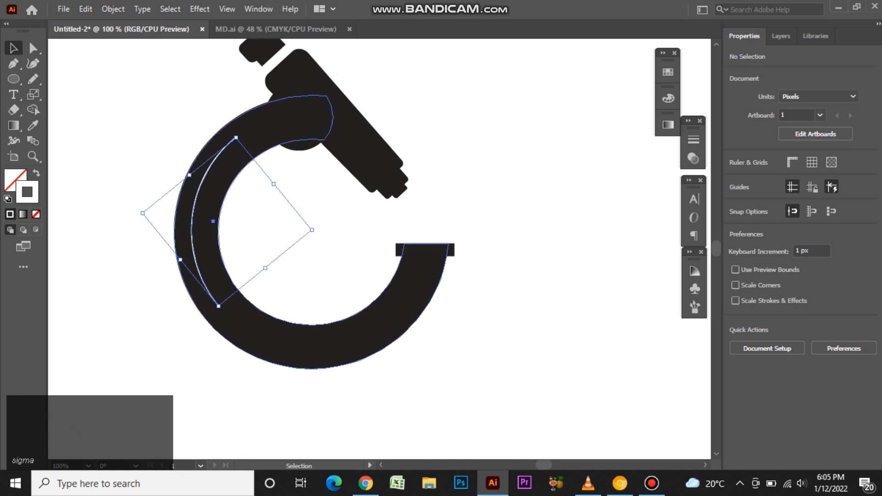
pyautogui.click(819, 196)
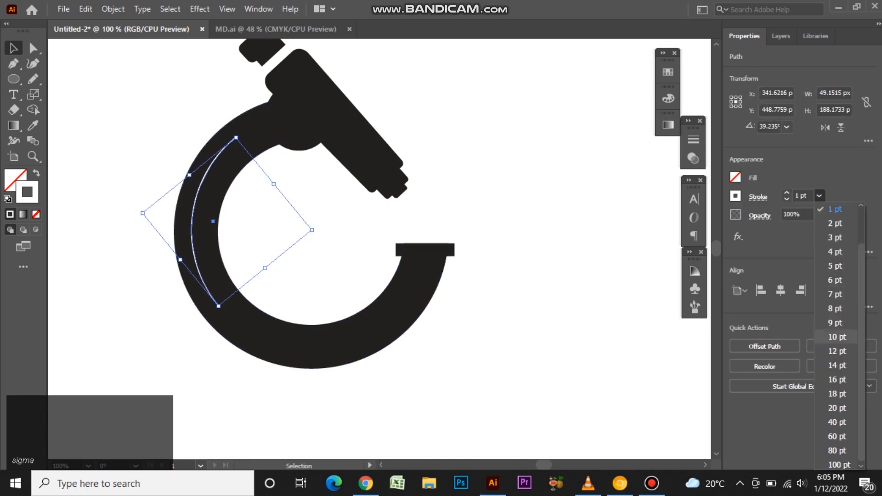
pyautogui.click(827, 323)
pyautogui.click(543, 221)
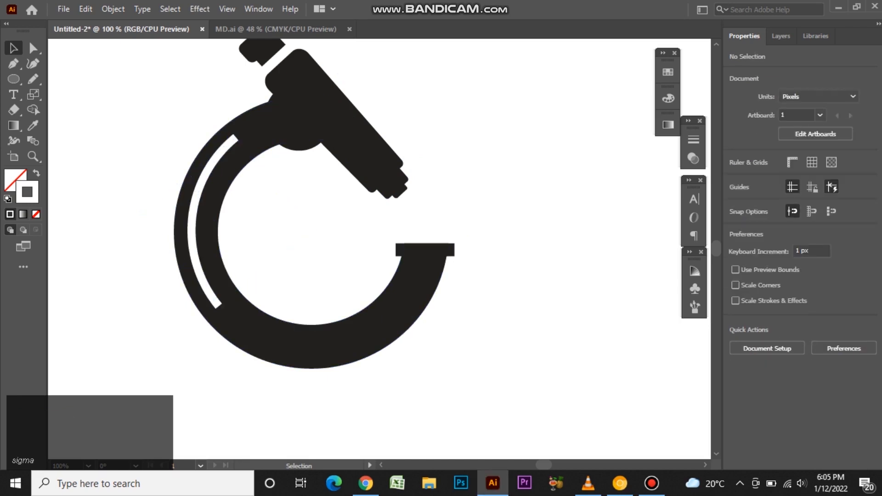
# Expand the white arc's stroke into a filled shape and deselect it.
pyautogui.click(206, 173)
pyautogui.click(113, 9)
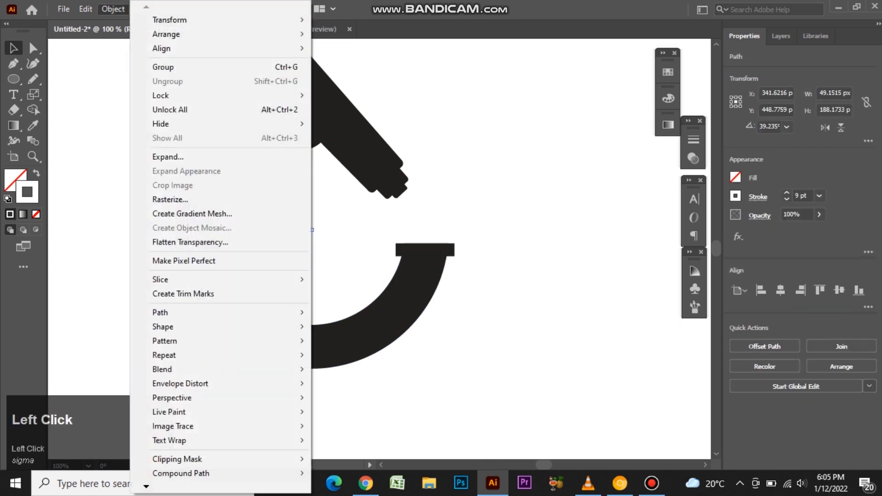
pyautogui.click(168, 157)
pyautogui.click(409, 313)
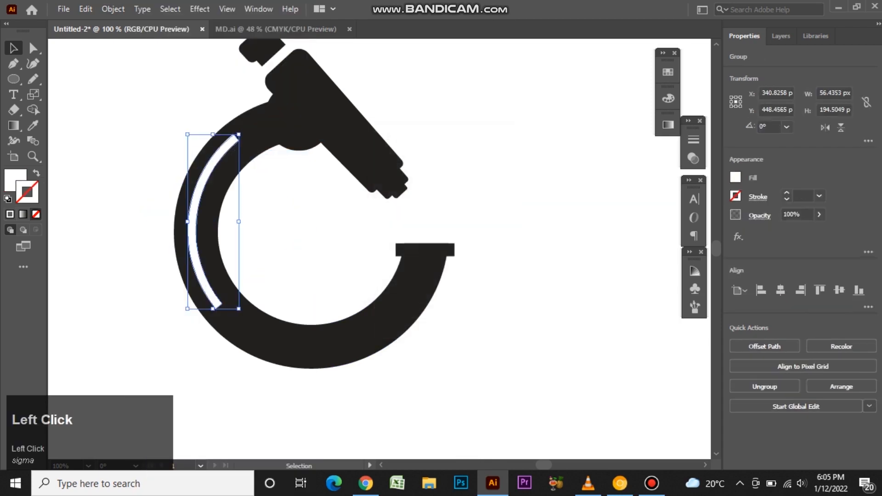
pyautogui.hotkey('ctrl', 'shift', 'a')
pyautogui.scroll(-2, 333, 324)
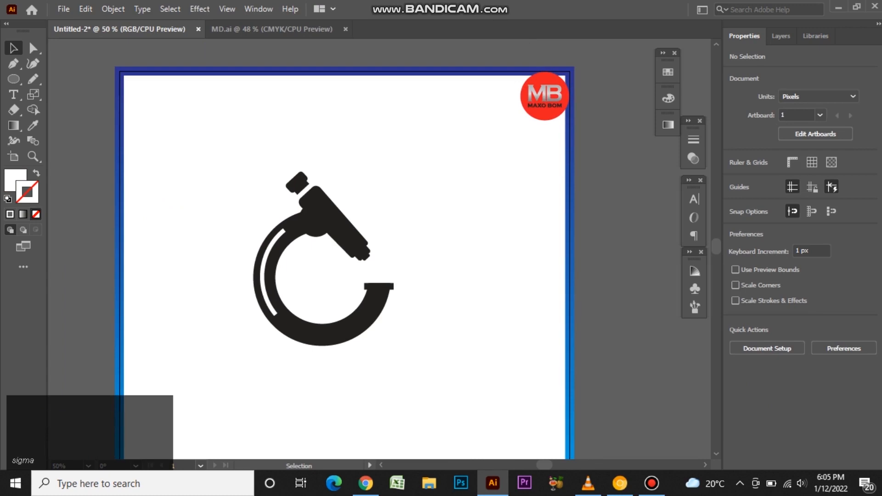
# Cut the white arc's shape out of the ring with the Shape Builder tool and deselect the microscope.
pyautogui.click(275, 239)
pyautogui.hotkey('shift', 'm')
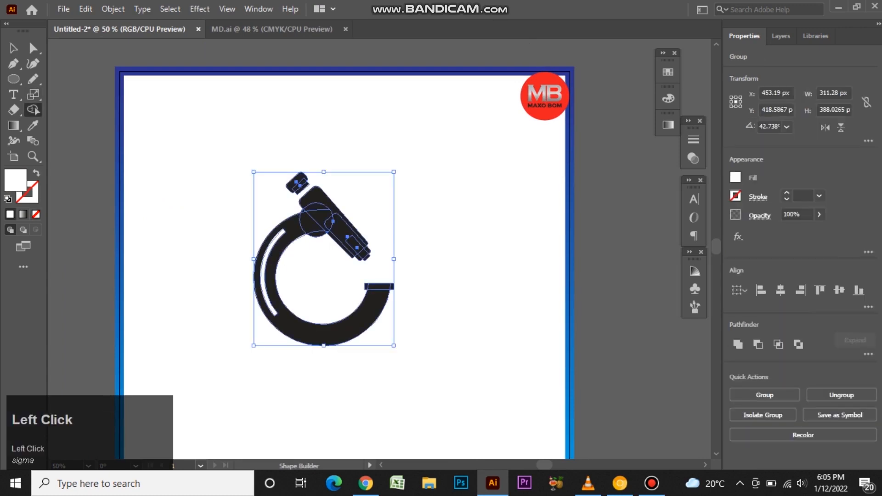
pyautogui.scroll(2, 264, 278)
pyautogui.keyDown('alt'); pyautogui.click(264, 278); pyautogui.keyUp('alt')
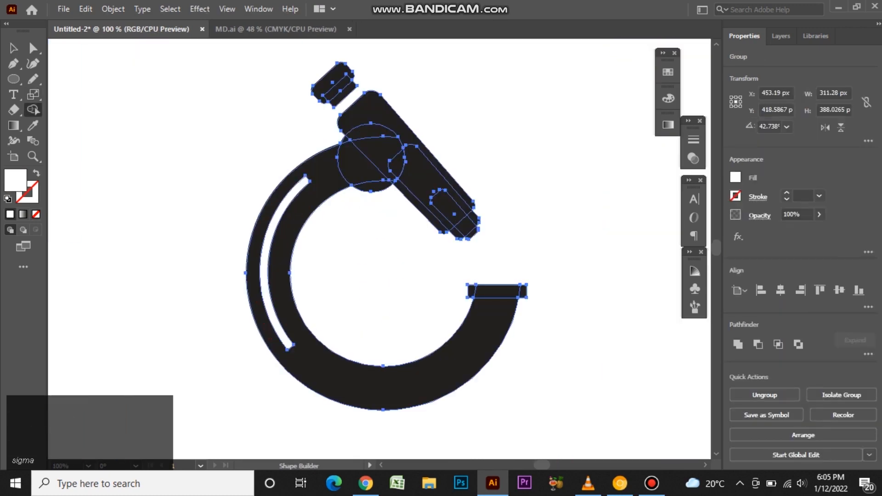
pyautogui.click(13, 48)
pyautogui.click(190, 160)
pyautogui.scroll(-1, 189, 160)
pyautogui.press('space')
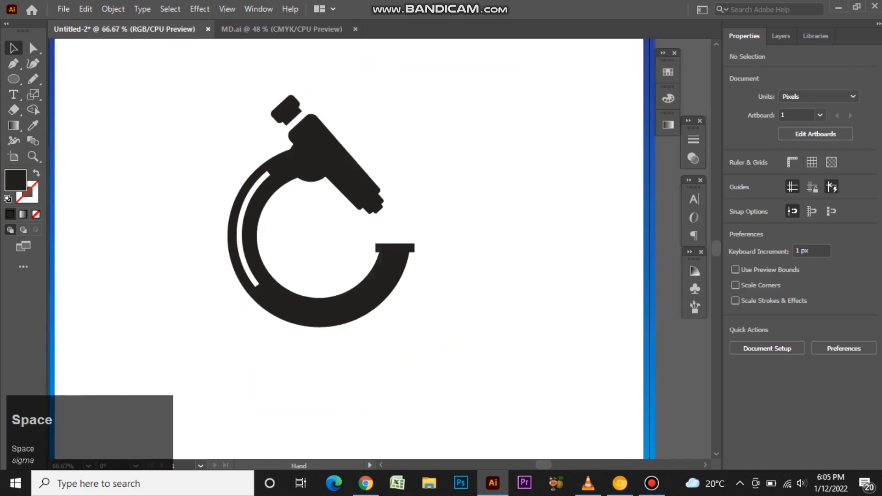
pyautogui.moveTo(190, 159); pyautogui.dragTo(224, 185)
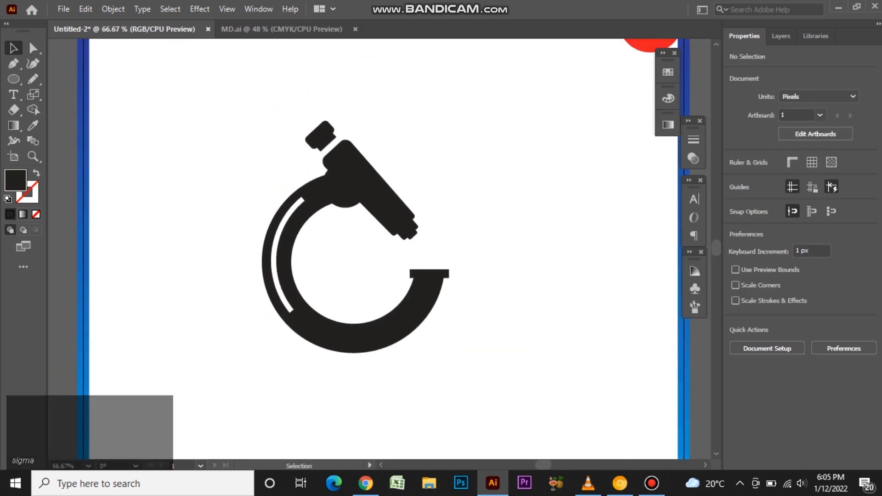
pyautogui.click(363, 193)
pyautogui.click(205, 161)
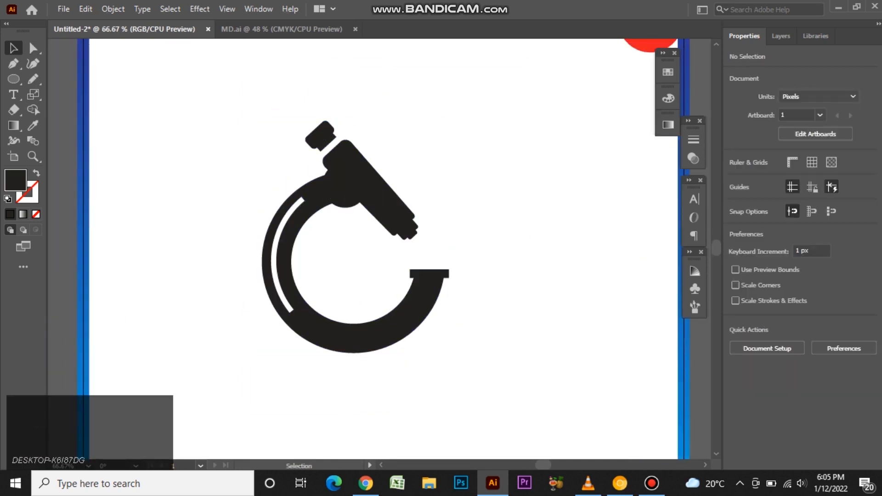
# Add the text MAXO BM LAB inside the ring and scale it to about 36 pt.
pyautogui.click(14, 94)
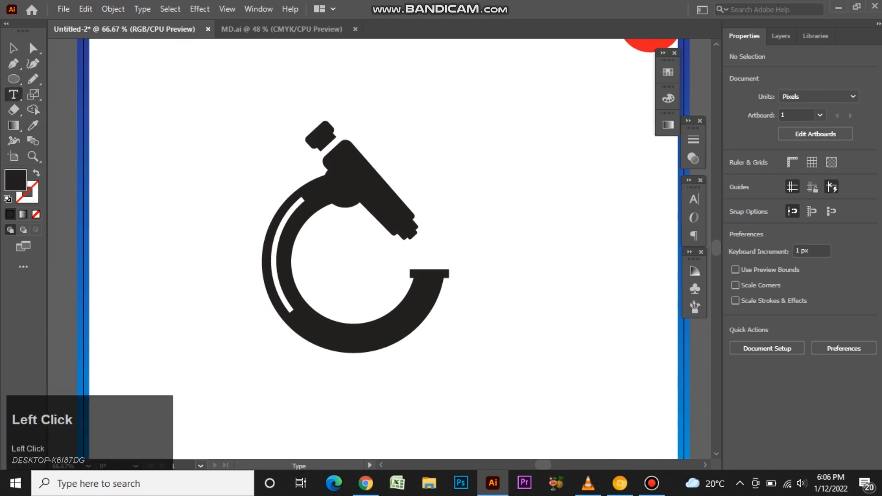
pyautogui.click(336, 257)
pyautogui.press('BackSpace')
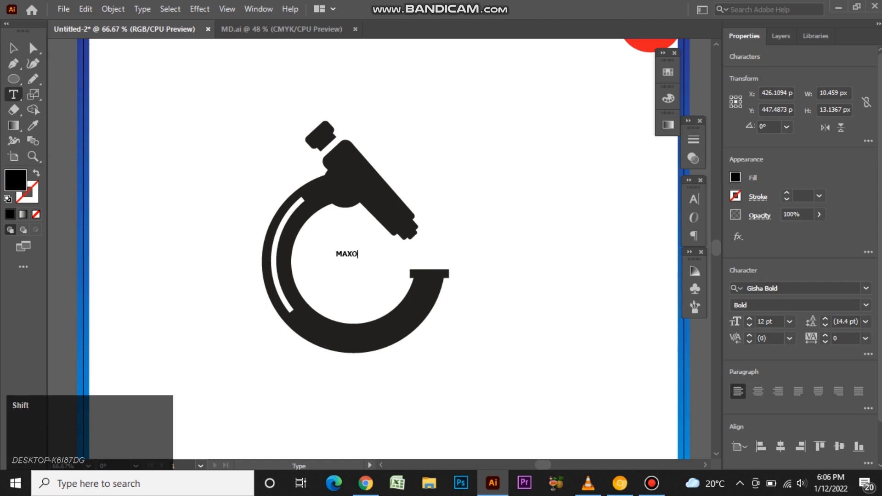
pyautogui.write('MAXO')
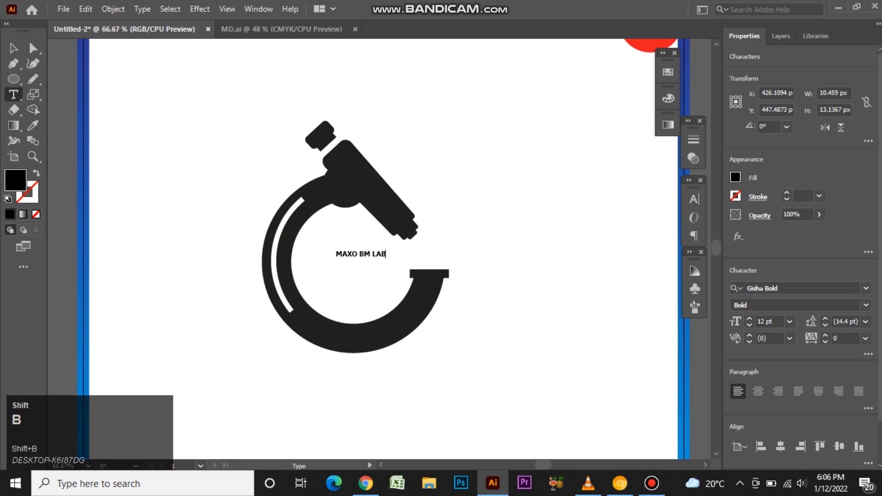
pyautogui.click(14, 48)
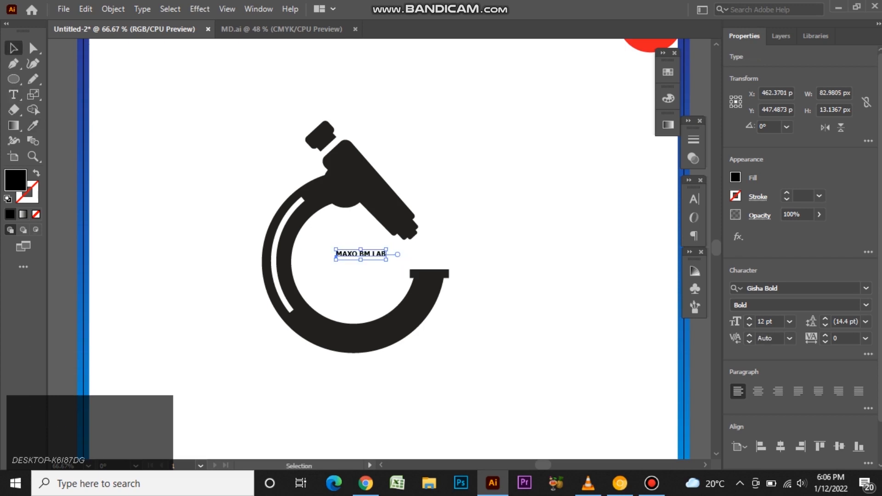
pyautogui.scroll(1, 386, 260)
pyautogui.moveTo(387, 258); pyautogui.dragTo(528, 267)
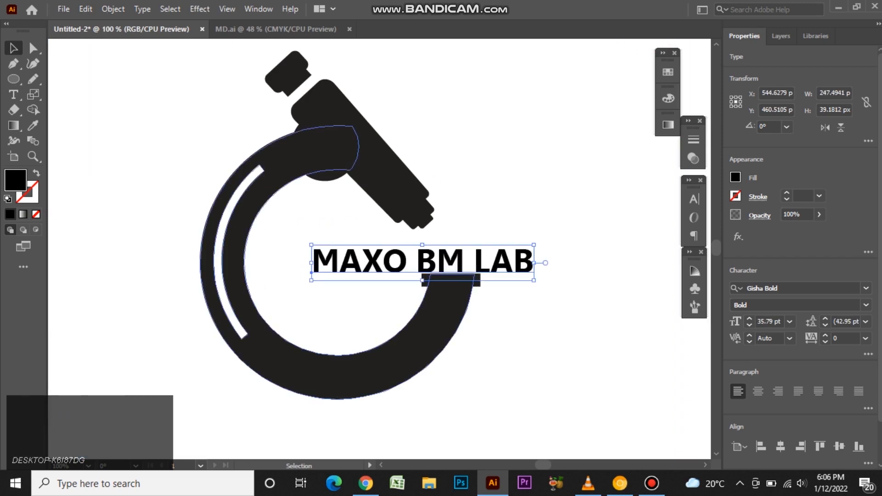
pyautogui.click(222, 259)
pyautogui.click(138, 175)
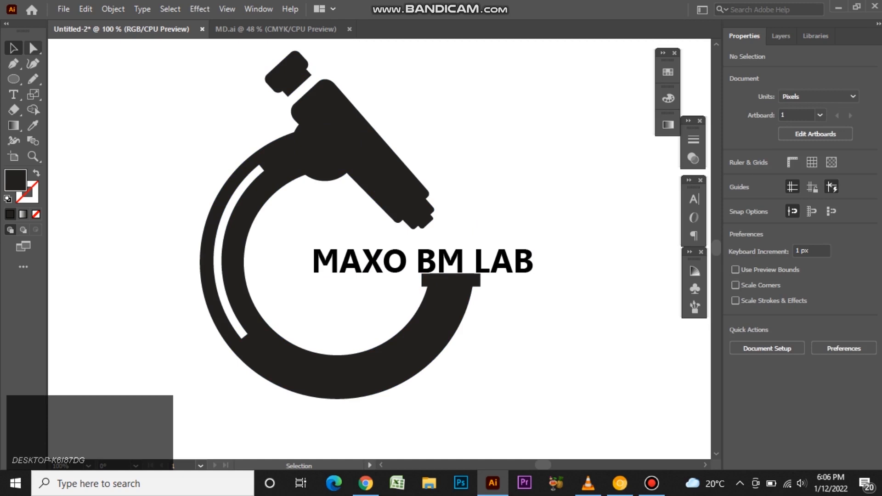
# Align the text's vertical centre to the microscope, using the microscope as the key object.
pyautogui.click(232, 260)
pyautogui.keyDown('shift'); pyautogui.click(393, 263); pyautogui.keyUp('shift')
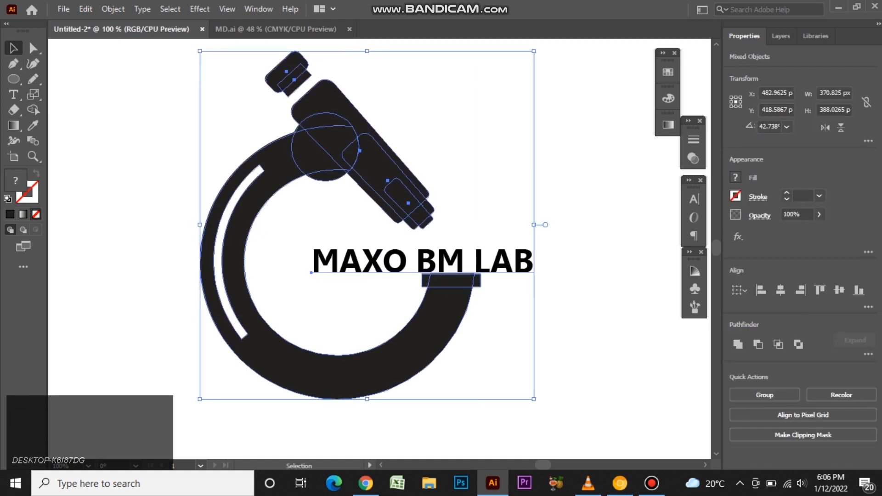
pyautogui.click(232, 264)
pyautogui.click(840, 290)
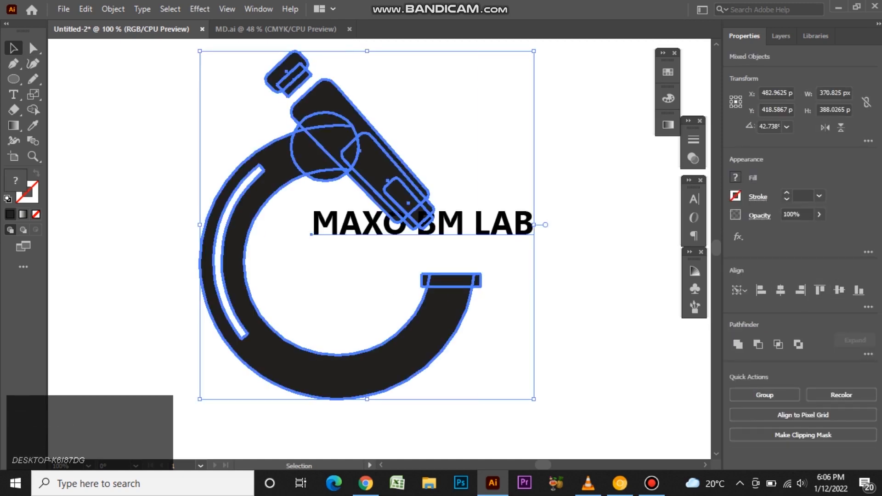
pyautogui.click(593, 276)
# Place the text in the gap between the lens tip and stage, and enlarge it to about 49 pt, starting just inside the ring.
pyautogui.moveTo(432, 225); pyautogui.dragTo(432, 250)
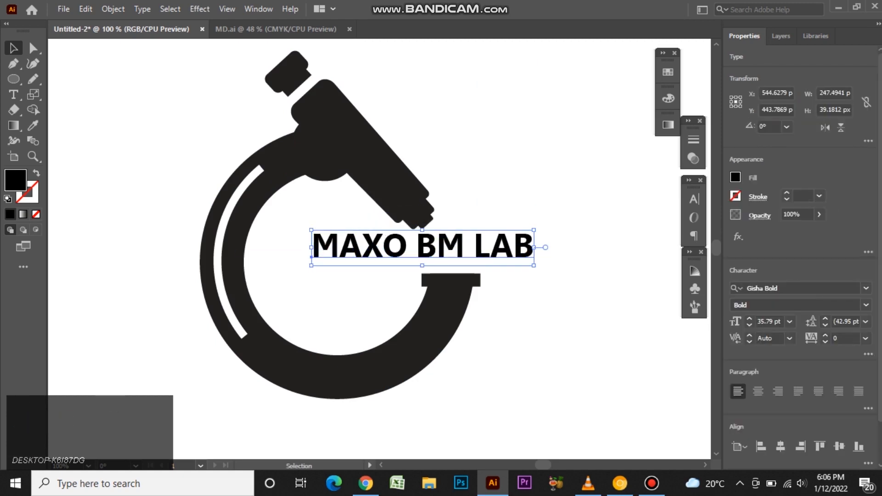
pyautogui.rightClick(547, 248)
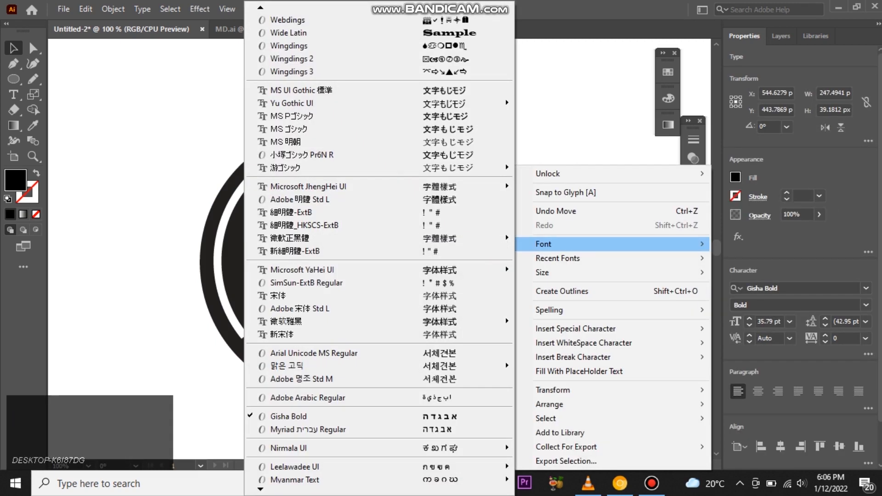
pyautogui.click(216, 276)
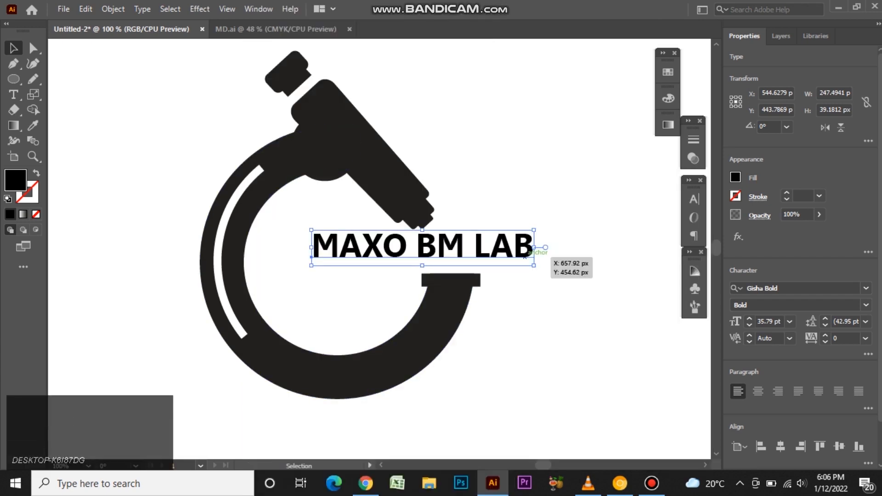
pyautogui.moveTo(534, 266); pyautogui.dragTo(616, 280)
pyautogui.moveTo(432, 247); pyautogui.dragTo(402, 250)
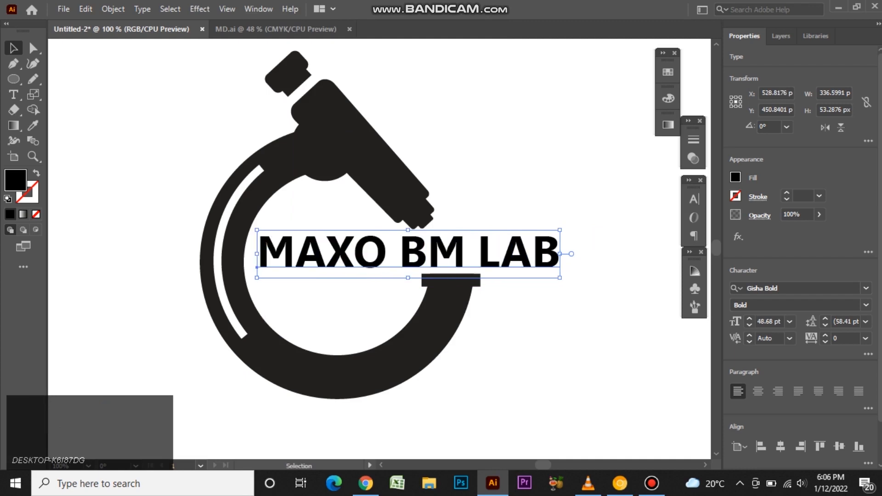
# Insert spaces between the B and M in the text and adjust the text's position slightly.
pyautogui.doubleClick(428, 252)
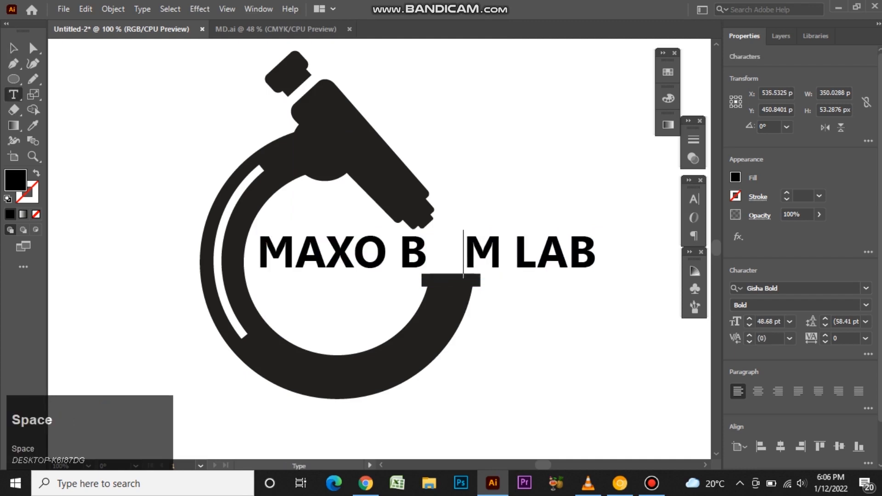
pyautogui.click(13, 48)
pyautogui.scroll(2, 469, 260)
pyautogui.moveTo(517, 251); pyautogui.dragTo(520, 252)
pyautogui.click(542, 333)
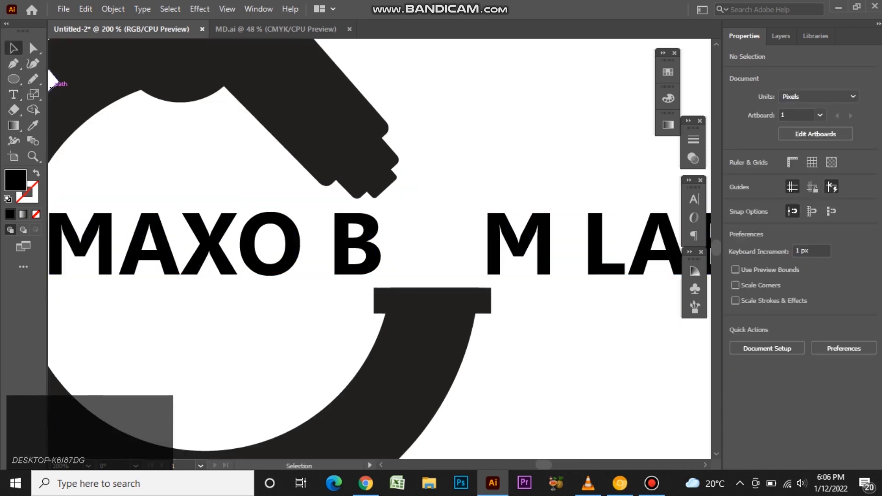
# Draw a solid black circle about as tall as the letters in the gap between B and M.
pyautogui.scroll(-1, 241, 161)
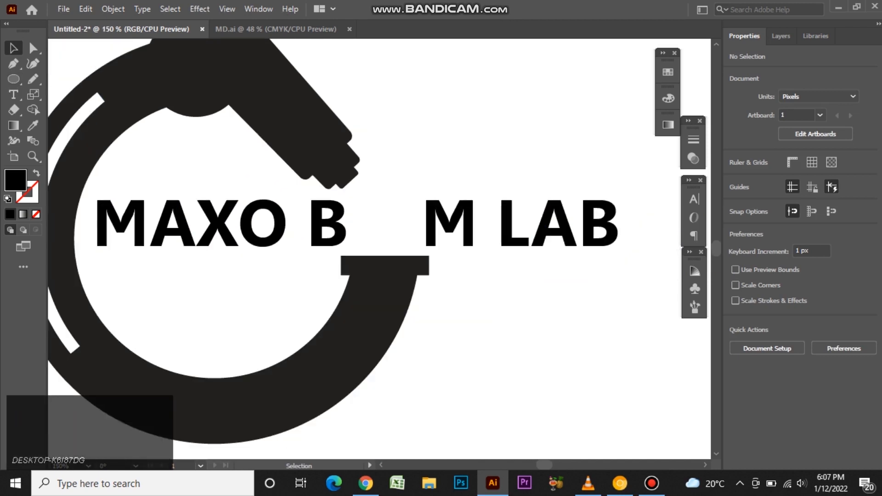
pyautogui.moveTo(244, 161); pyautogui.dragTo(271, 165)
pyautogui.moveTo(424, 100); pyautogui.dragTo(427, 230)
pyautogui.click(13, 48)
pyautogui.click(496, 151)
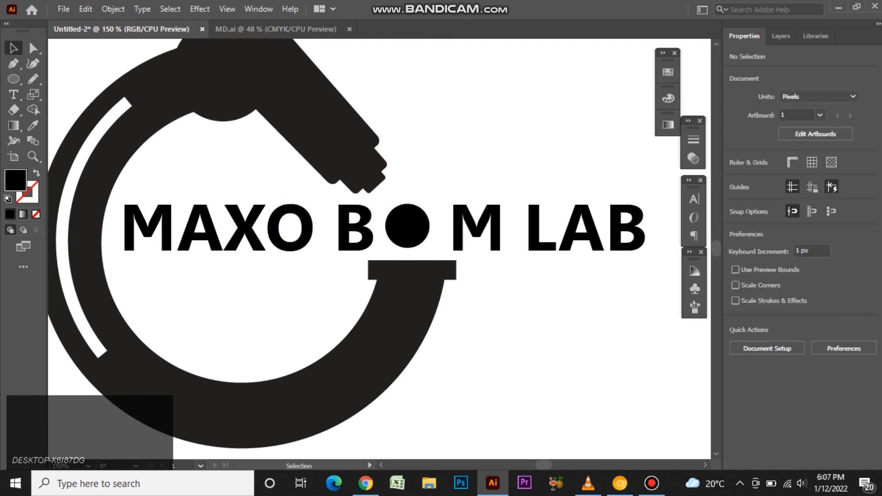
# Convert the MAXO BM LAB text to outlines.
pyautogui.click(478, 230)
pyautogui.click(506, 156)
pyautogui.moveTo(468, 184); pyautogui.dragTo(443, 203)
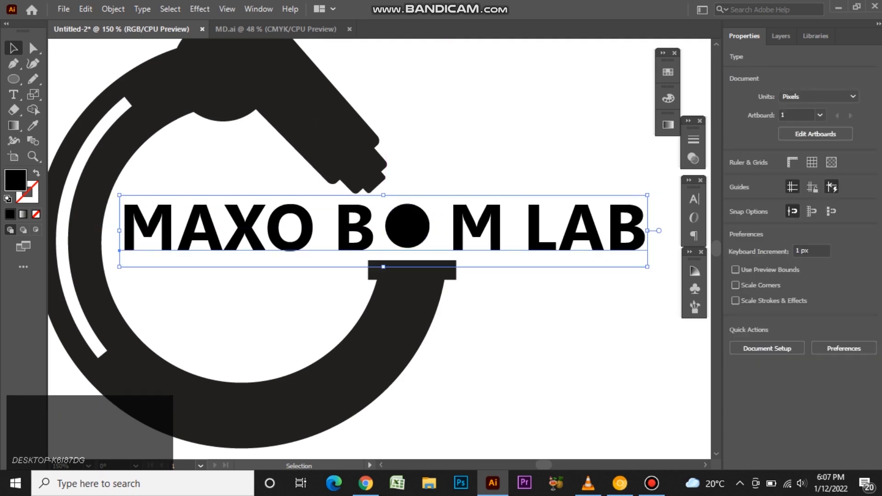
pyautogui.rightClick(469, 165)
pyautogui.click(518, 291)
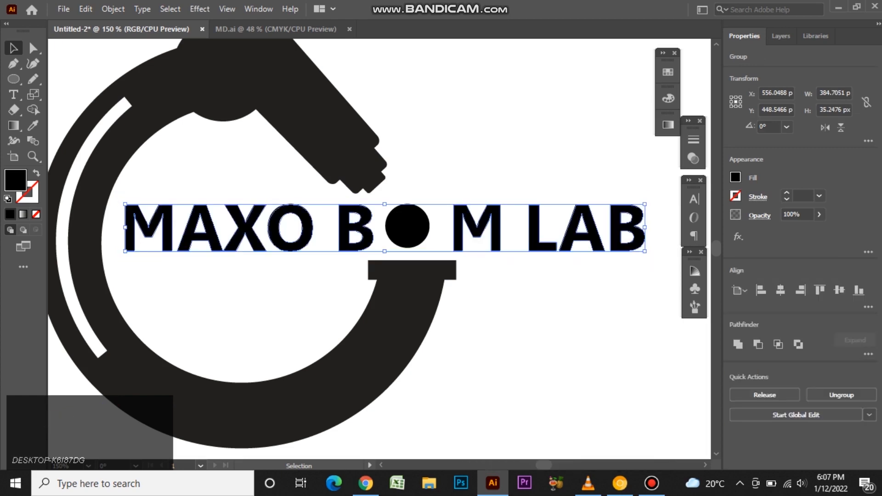
# Vertically centre the outlined text and the black circle on each other, and nudge the text slightly left around the circle.
pyautogui.moveTo(423, 220); pyautogui.dragTo(422, 221)
pyautogui.click(840, 290)
pyautogui.click(552, 298)
pyautogui.click(362, 222)
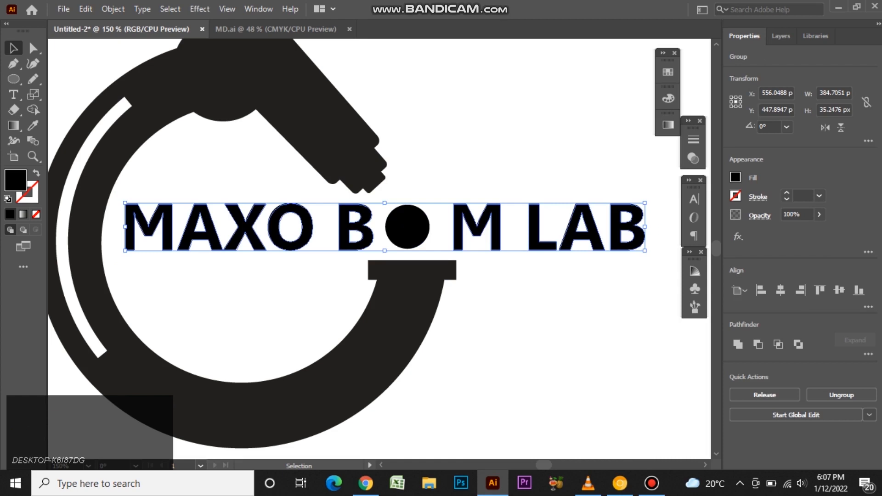
pyautogui.press('Left')
pyautogui.press('Left')
pyautogui.press('Left')
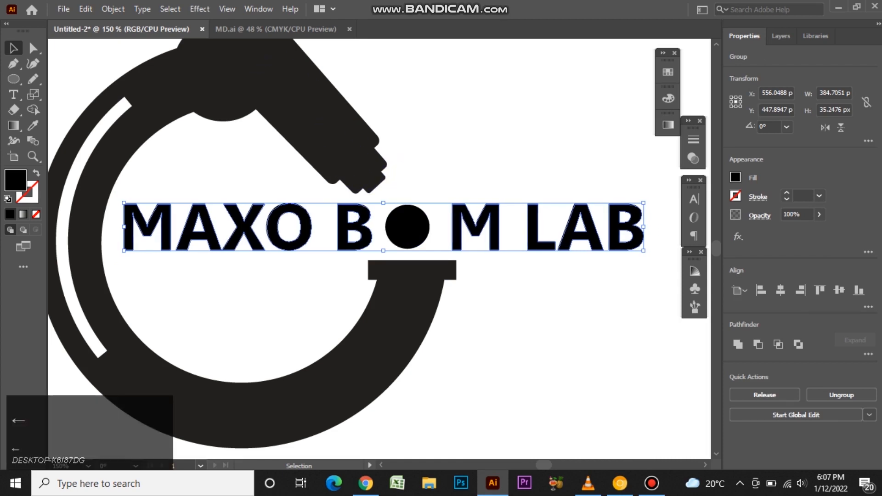
pyautogui.click(400, 158)
# Fill the microscope group with a linear gradient running from white to CMYK Magenta at 0°.
pyautogui.scroll(-2, 369, 162)
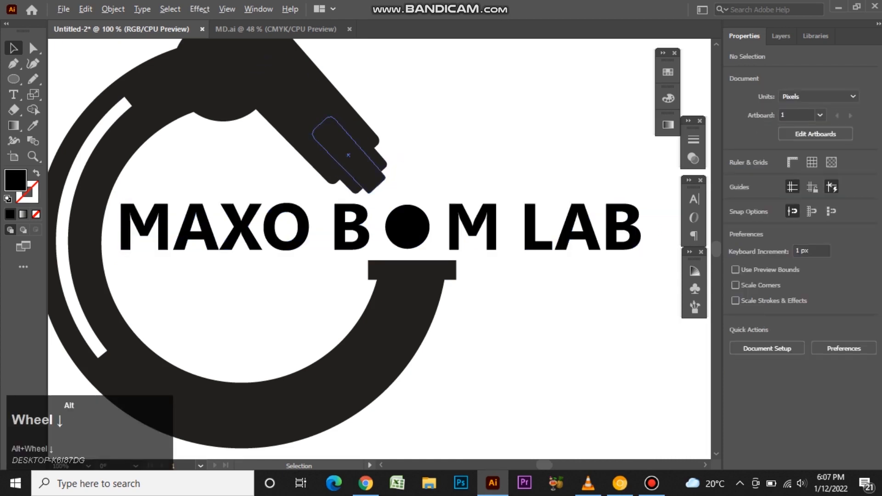
pyautogui.moveTo(318, 130); pyautogui.dragTo(362, 159)
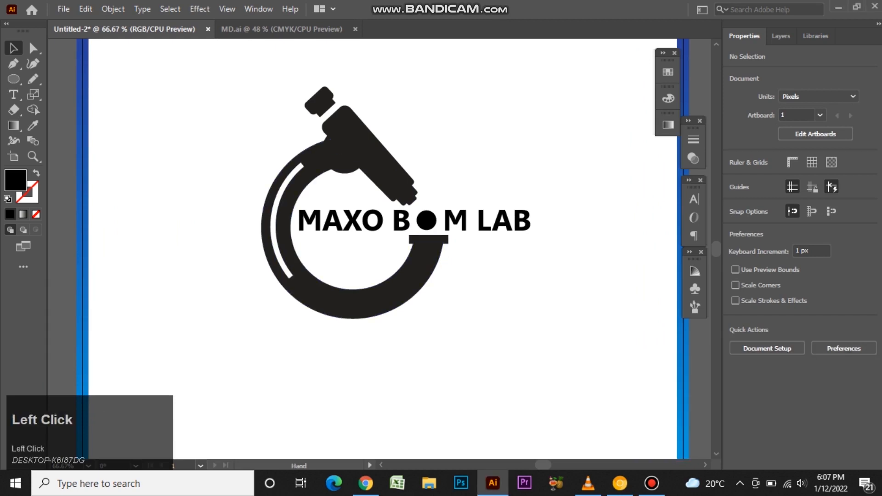
pyautogui.moveTo(340, 172); pyautogui.dragTo(353, 216)
pyautogui.scroll(1, 353, 216)
pyautogui.moveTo(405, 289); pyautogui.dragTo(399, 264)
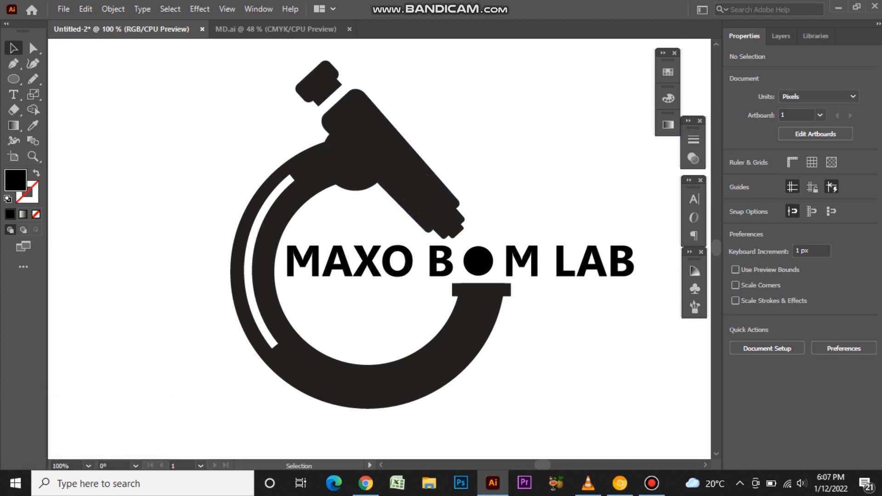
pyautogui.click(416, 193)
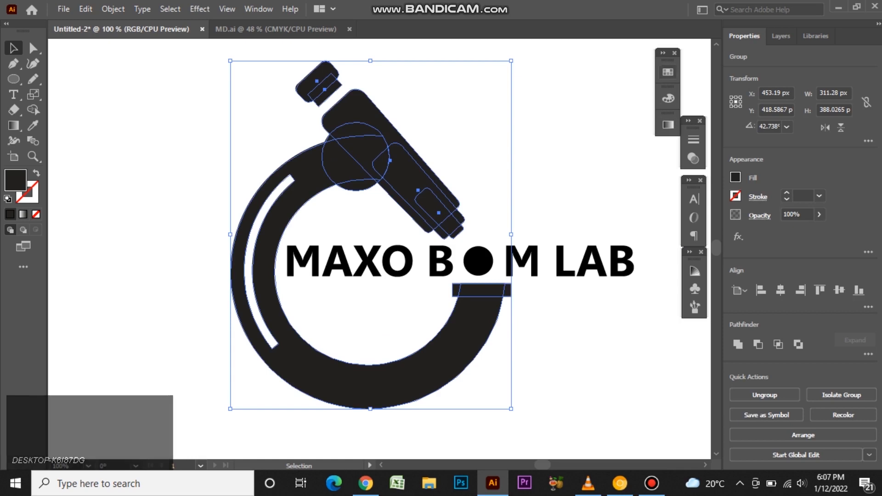
pyautogui.click(663, 53)
pyautogui.moveTo(690, 53); pyautogui.dragTo(635, 36)
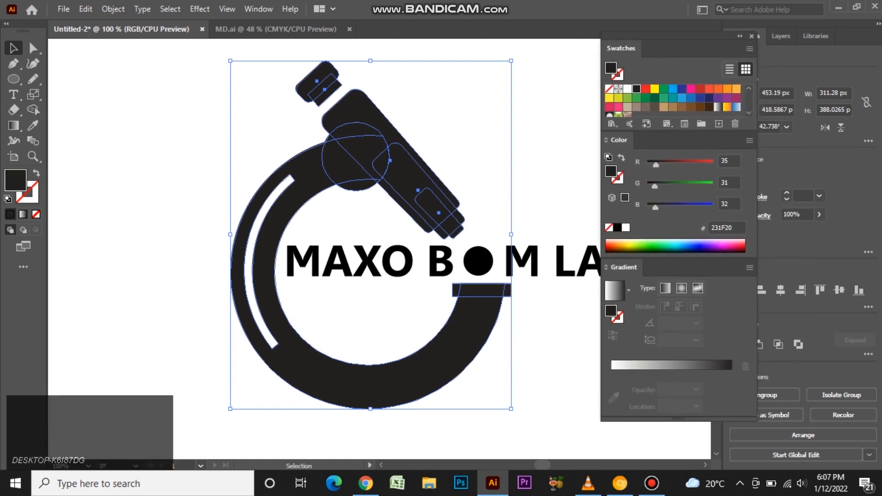
pyautogui.click(615, 290)
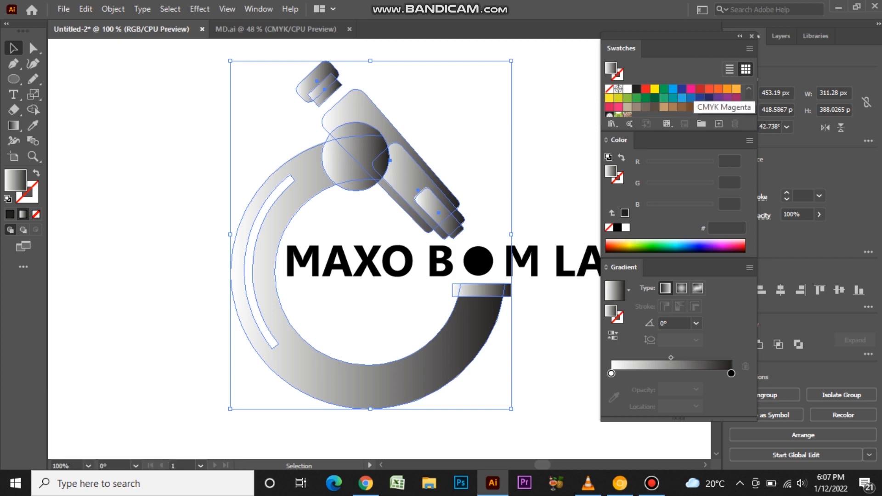
pyautogui.moveTo(691, 90); pyautogui.dragTo(732, 373)
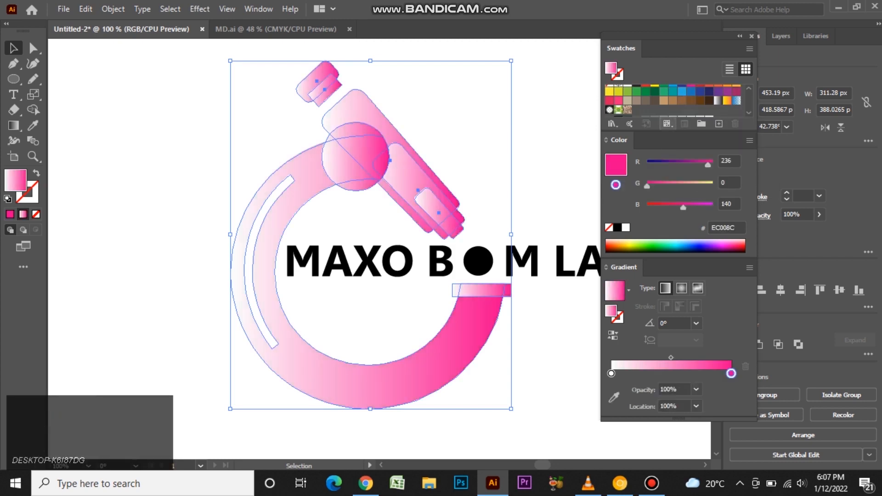
# Replace the white stop of the microscope's gradient with the dark blue swatch, hex 2E3192.
pyautogui.scroll(2, 668, 105)
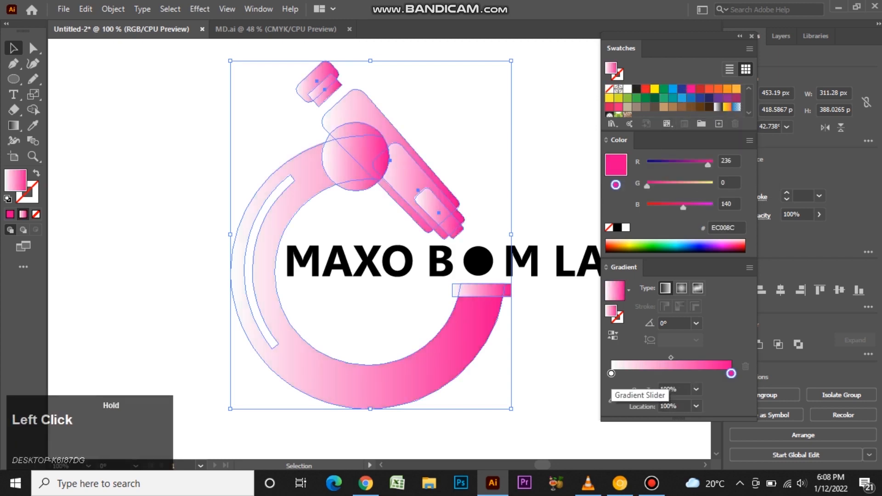
pyautogui.click(682, 89)
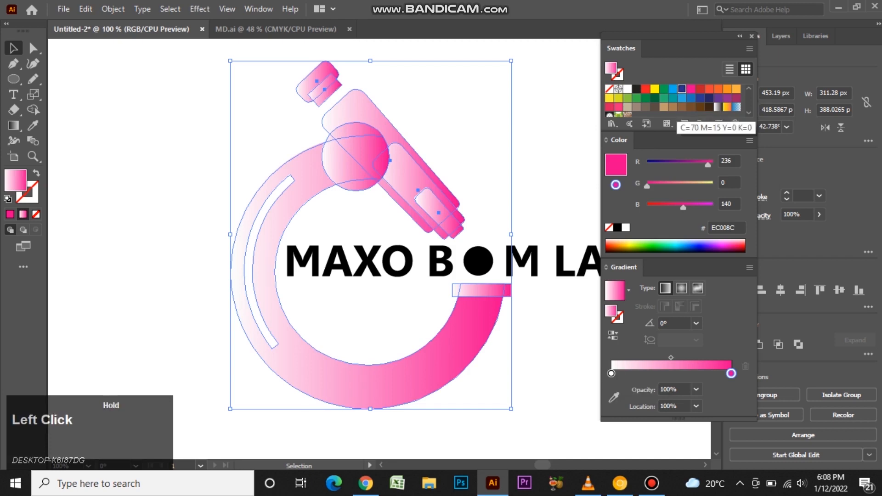
pyautogui.moveTo(682, 89); pyautogui.dragTo(611, 373)
# Sweep the blue-to-pink gradient diagonally across the microscope at about -51°.
pyautogui.click(13, 125)
pyautogui.moveTo(391, 293); pyautogui.dragTo(469, 376)
pyautogui.click(13, 48)
pyautogui.click(156, 183)
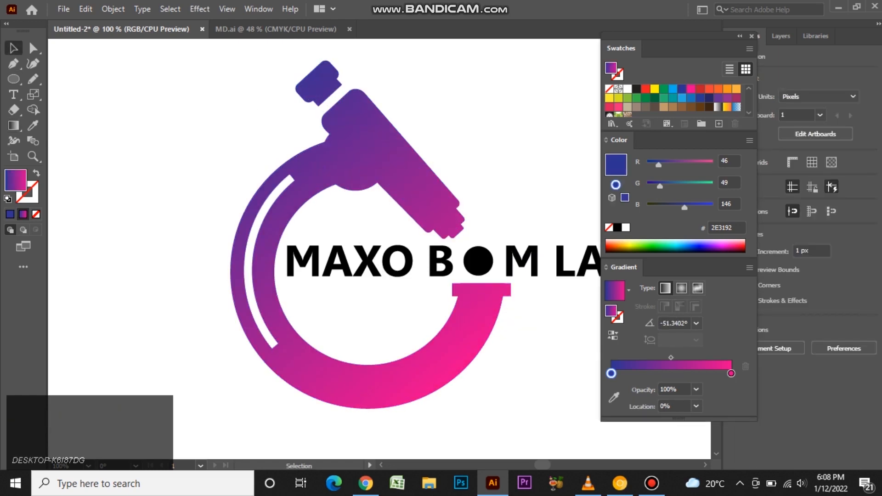
# Run the microscope's gradient vertically at -90°, from blue at its upper end to pink at its base.
pyautogui.click(264, 271)
pyautogui.click(13, 125)
pyautogui.moveTo(341, 54); pyautogui.dragTo(340, 410)
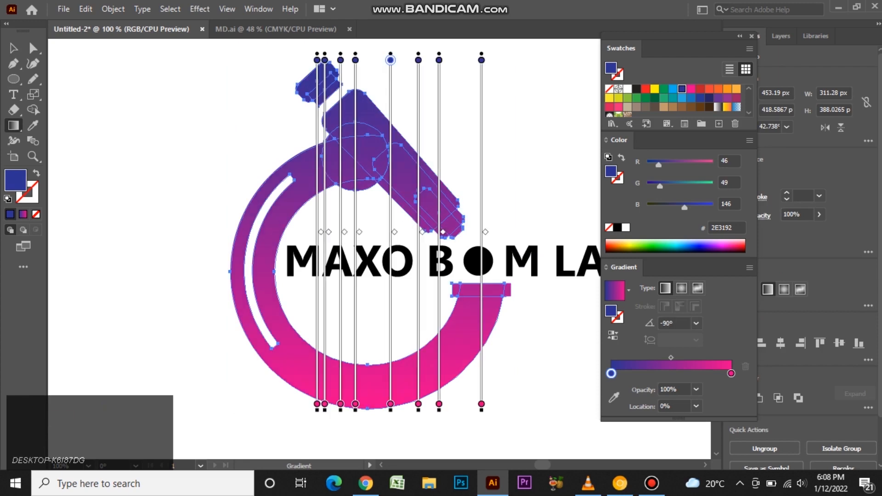
pyautogui.click(14, 48)
pyautogui.click(156, 183)
# Ungroup the outlined MAXO BM LAB lettering and deselect it.
pyautogui.press('space')
pyautogui.moveTo(349, 250); pyautogui.dragTo(296, 233)
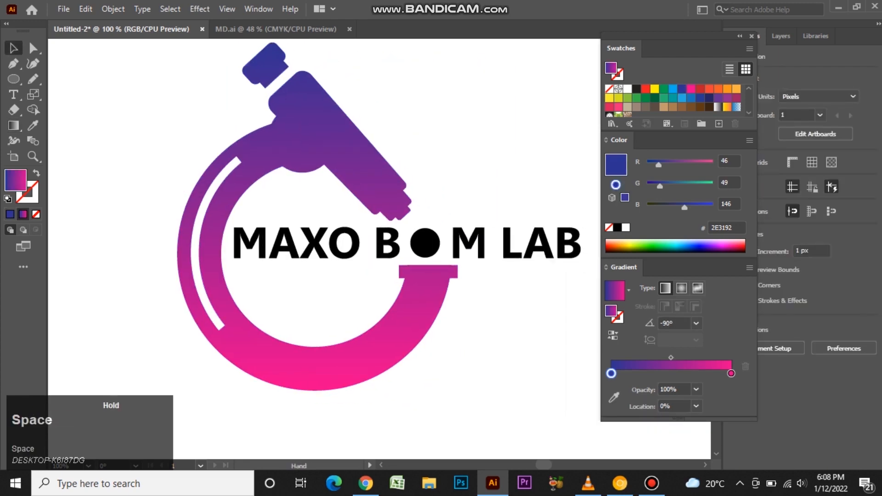
pyautogui.click(293, 234)
pyautogui.rightClick(269, 228)
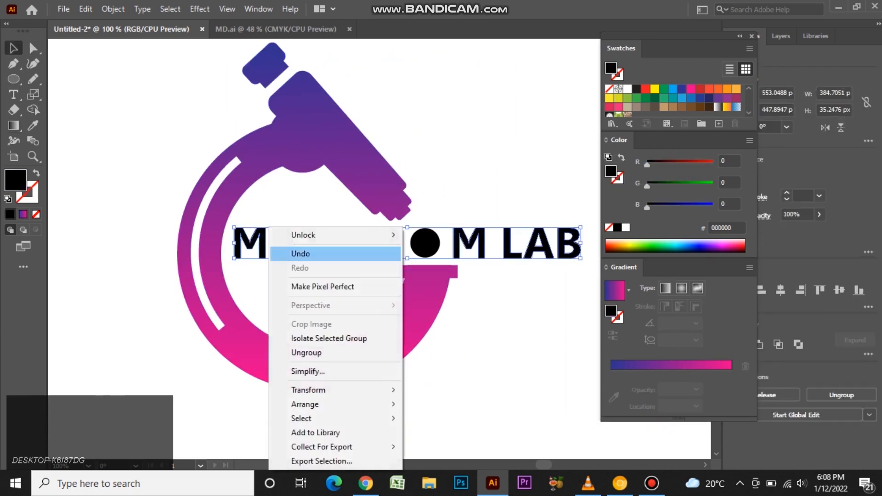
pyautogui.click(315, 350)
pyautogui.click(275, 276)
# Copy the microscope's gradient onto the letters MAXO B and run it vertically across them at -90°.
pyautogui.moveTo(249, 220); pyautogui.dragTo(328, 250)
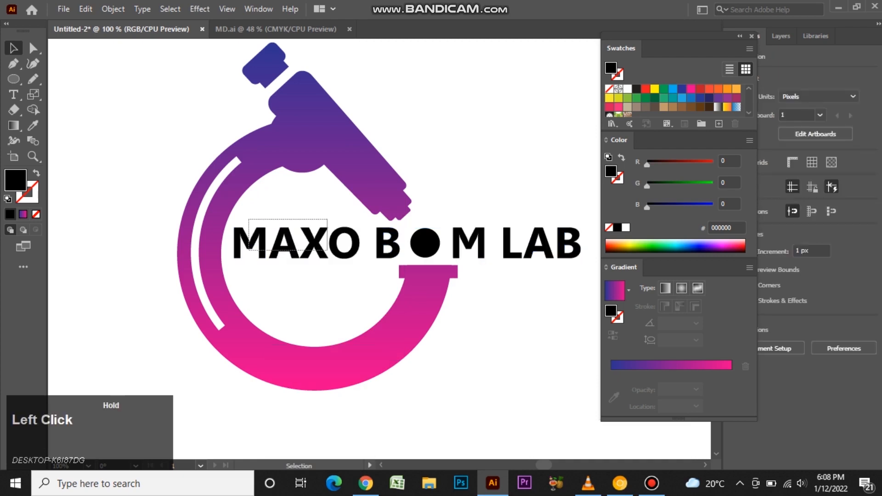
pyautogui.moveTo(382, 250); pyautogui.dragTo(383, 251)
pyautogui.click(33, 125)
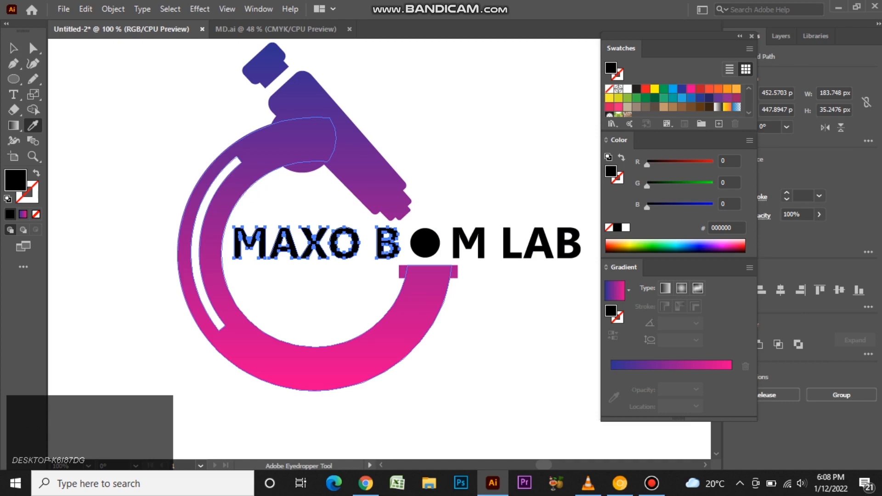
pyautogui.click(271, 148)
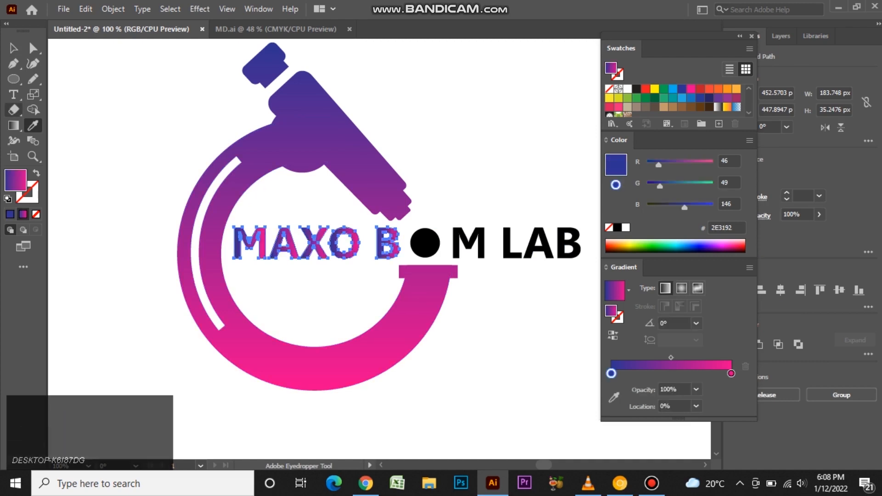
pyautogui.press('g')
pyautogui.moveTo(322, 222); pyautogui.dragTo(322, 283)
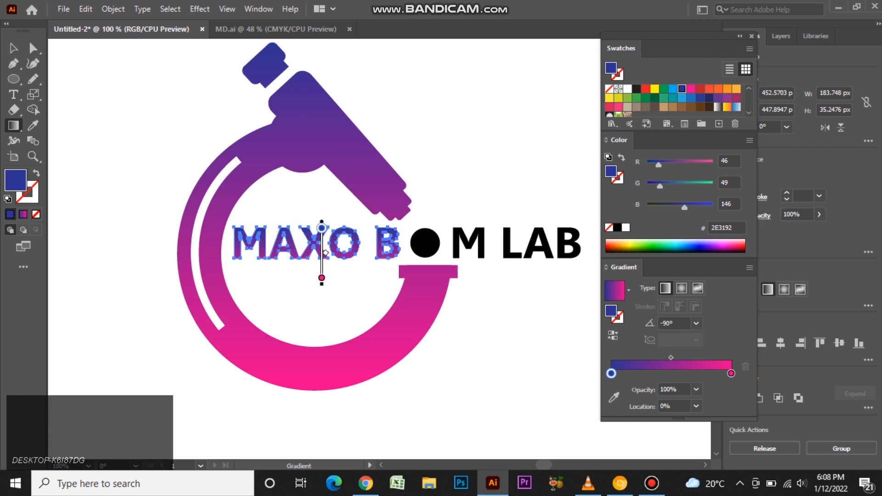
pyautogui.click(14, 48)
pyautogui.click(124, 133)
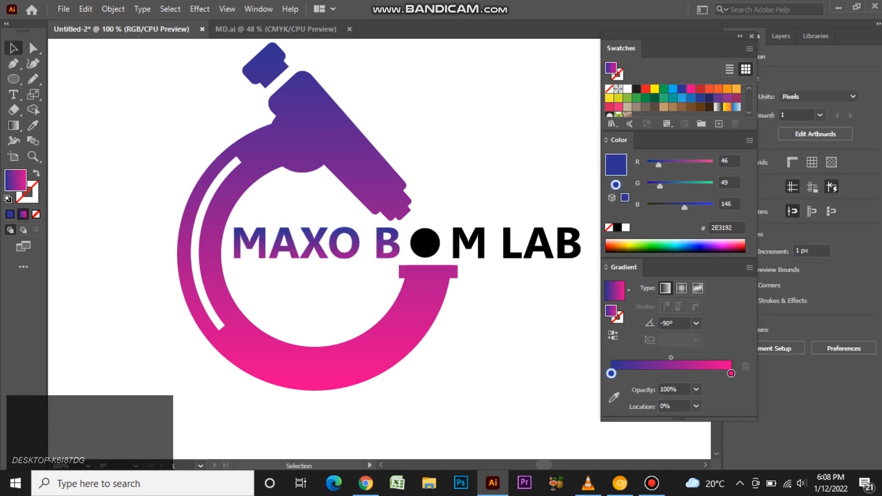
# Try to spread one vertical blue-to-pink gradient across MAXO, B and the M after the circle.
pyautogui.click(470, 237)
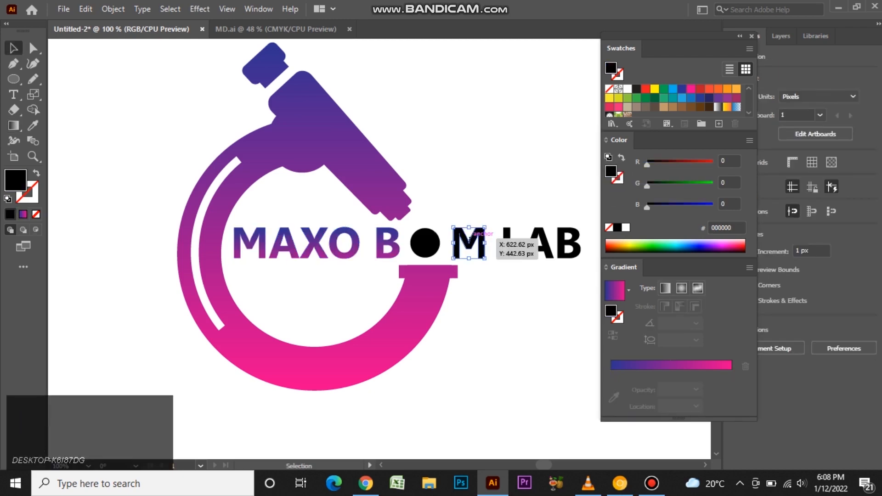
pyautogui.moveTo(244, 220); pyautogui.dragTo(328, 249)
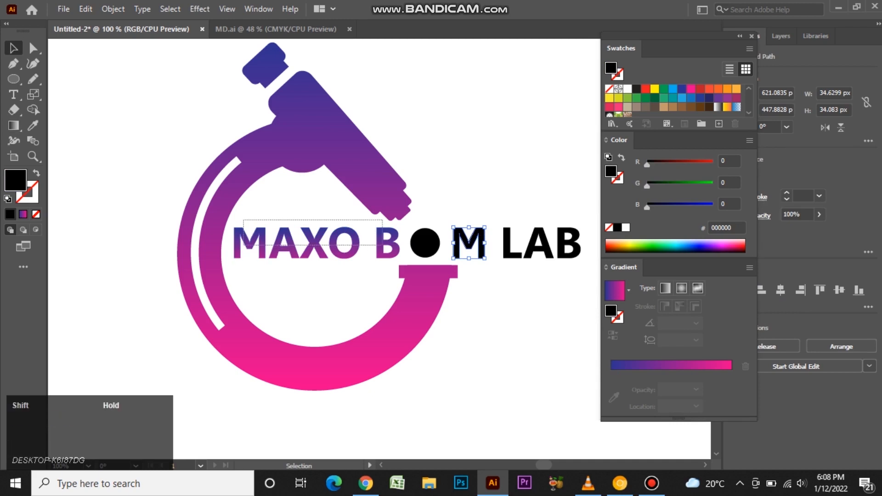
pyautogui.moveTo(382, 245); pyautogui.dragTo(383, 246)
pyautogui.click(14, 125)
pyautogui.moveTo(298, 217); pyautogui.dragTo(298, 272)
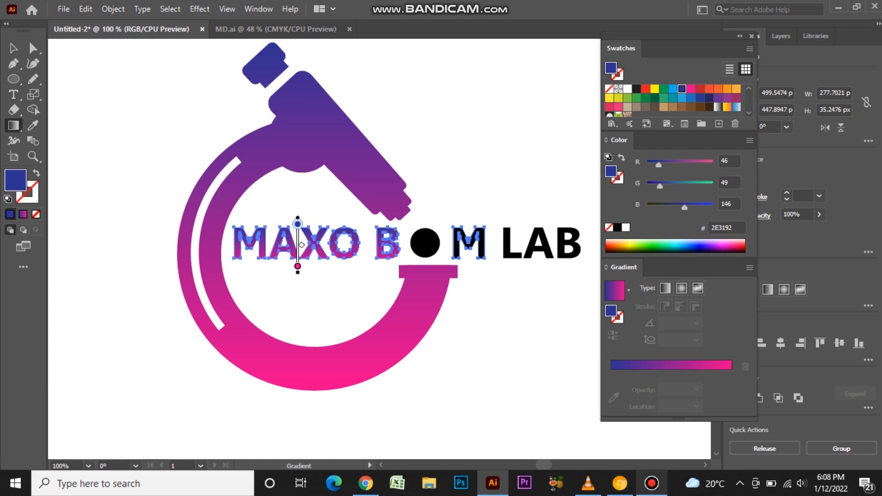
pyautogui.click(14, 48)
pyautogui.click(524, 340)
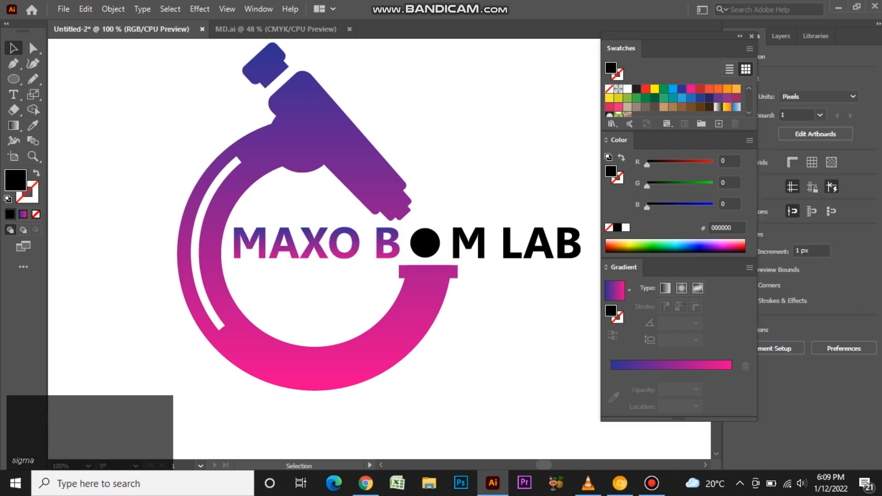
# Copy the microscope's gradient onto M LAB and run it vertically at 90°, with pink above blue.
pyautogui.click(652, 484)
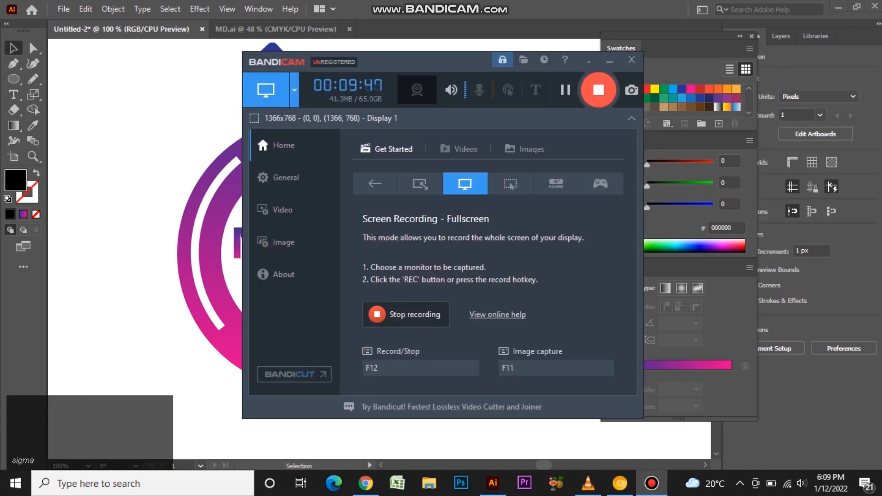
pyautogui.click(301, 143)
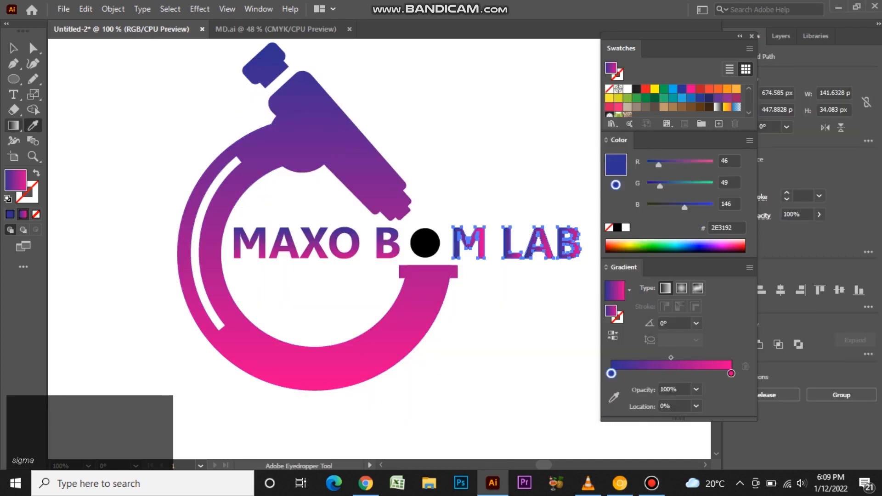
pyautogui.click(13, 126)
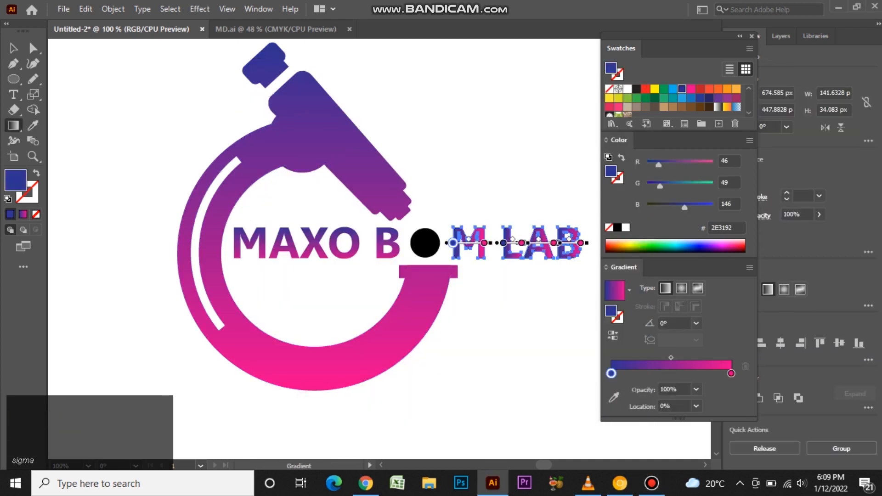
pyautogui.keyDown('shift'); pyautogui.click(517, 255); pyautogui.keyUp('shift')
pyautogui.moveTo(517, 206); pyautogui.dragTo(517, 206)
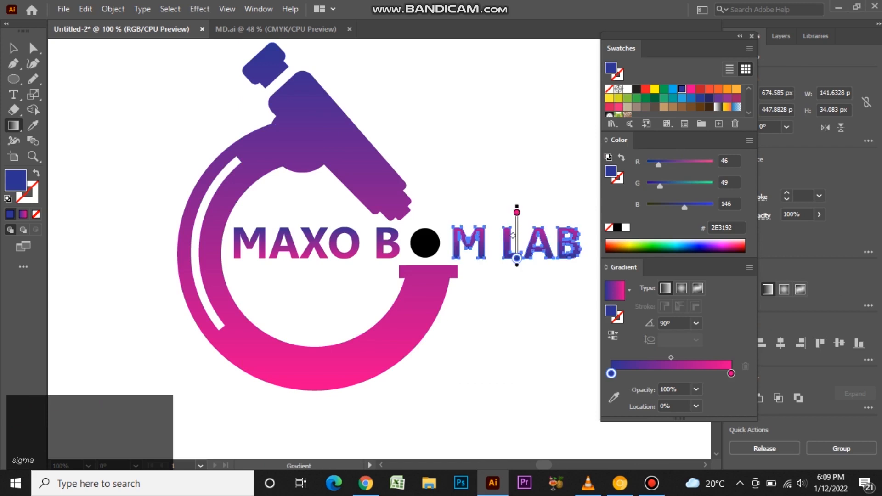
pyautogui.moveTo(507, 272); pyautogui.dragTo(506, 228)
pyautogui.moveTo(527, 282); pyautogui.dragTo(527, 230)
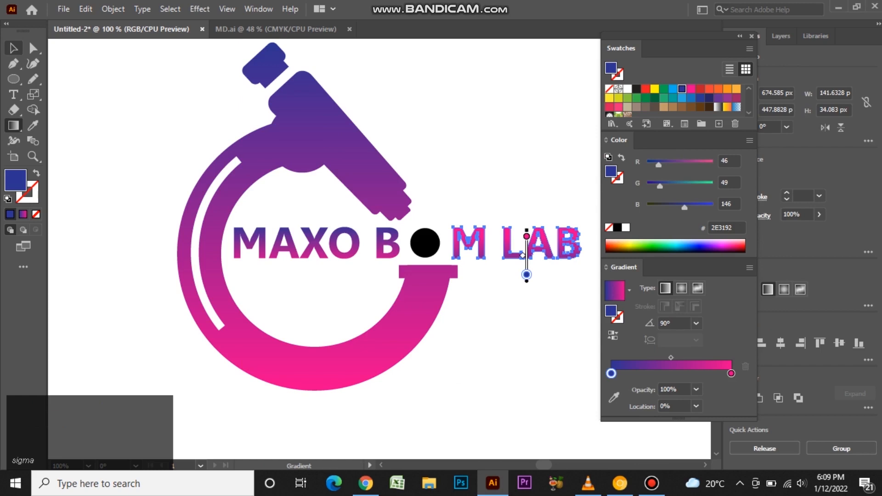
pyautogui.click(14, 48)
pyautogui.click(124, 147)
# Fill the circle between B and M with solid pink DF038C sampled from the lower part of the microscope's ring.
pyautogui.moveTo(156, 184); pyautogui.dragTo(195, 187)
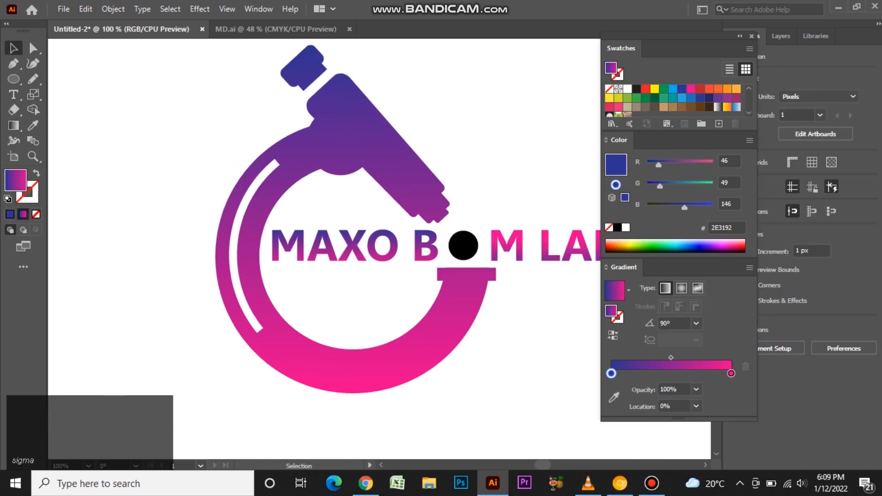
pyautogui.moveTo(565, 271); pyautogui.dragTo(525, 254)
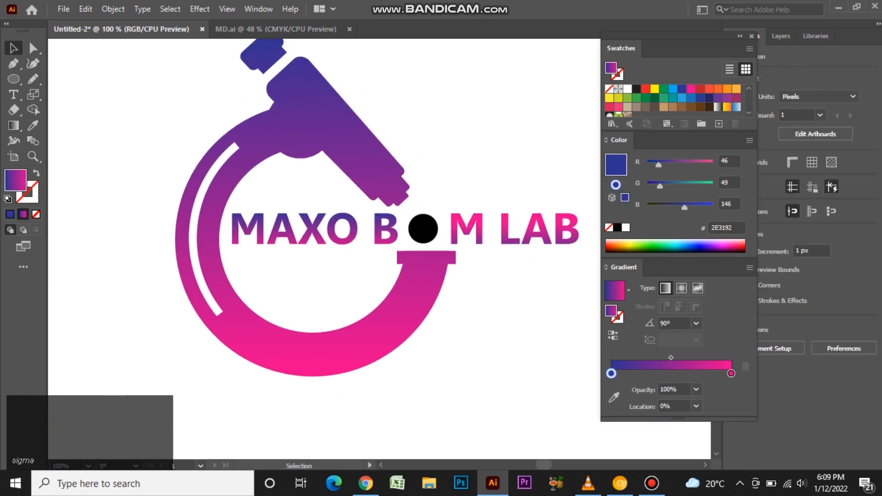
pyautogui.click(423, 229)
pyautogui.click(33, 125)
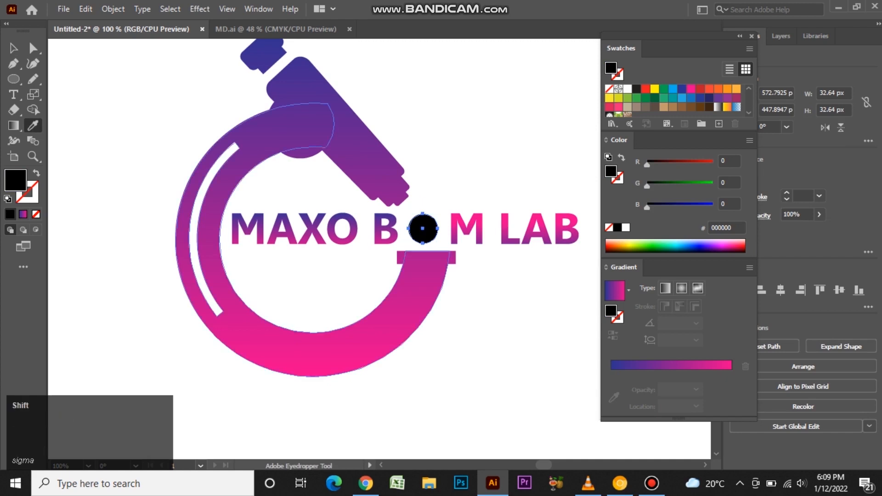
pyautogui.keyDown('shift'); pyautogui.click(266, 337); pyautogui.keyUp('shift')
pyautogui.click(14, 48)
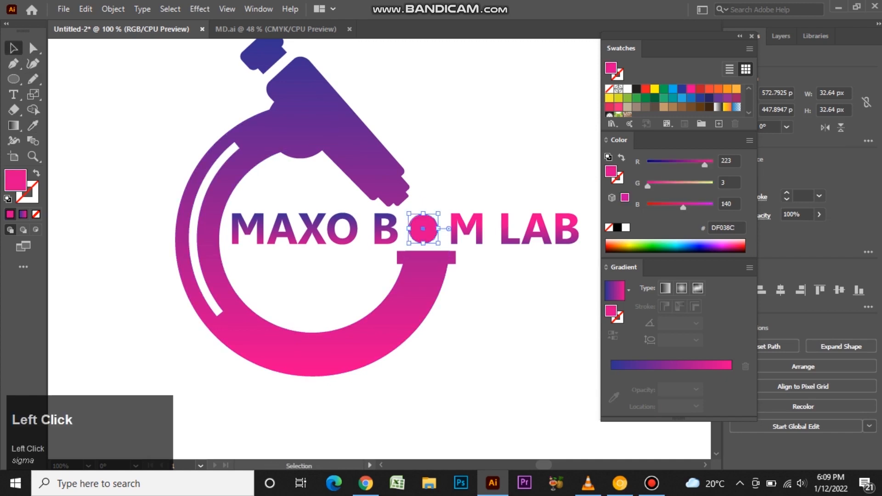
pyautogui.click(119, 137)
# Fill the word LAB with solid pink sampled from the lower part of the microscope's ring.
pyautogui.click(540, 228)
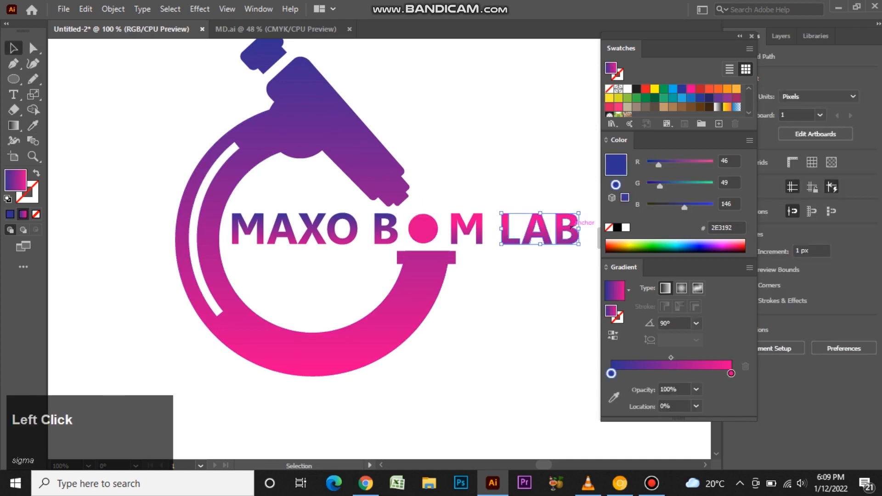
pyautogui.press('i')
pyautogui.keyDown('shift'); pyautogui.click(332, 330); pyautogui.keyUp('shift')
pyautogui.click(14, 48)
# Try to recolour MAXO, B and M with the purple-blue sampled from the upper part of the microscope.
pyautogui.click(473, 228)
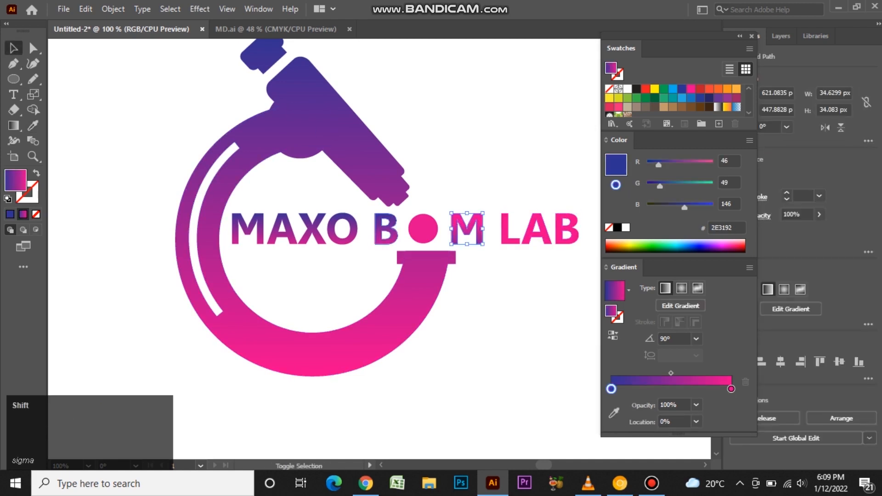
pyautogui.keyDown('shift'); pyautogui.click(264, 223); pyautogui.keyUp('shift')
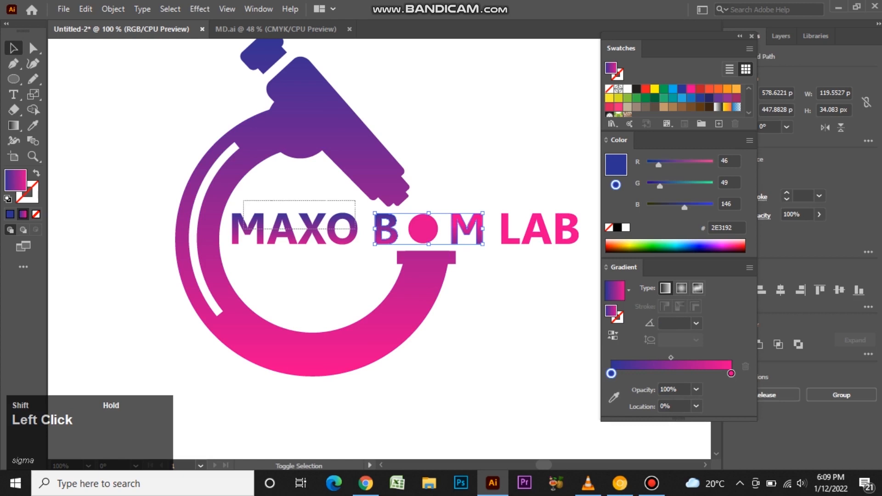
pyautogui.press('i')
pyautogui.keyDown('shift'); pyautogui.click(301, 85); pyautogui.keyUp('shift')
pyautogui.click(14, 48)
pyautogui.click(510, 295)
# Fill MAXO, B and M with the solid dark blue swatch and raise its red value to 79, giving 4F3192.
pyautogui.moveTo(246, 199); pyautogui.dragTo(344, 237)
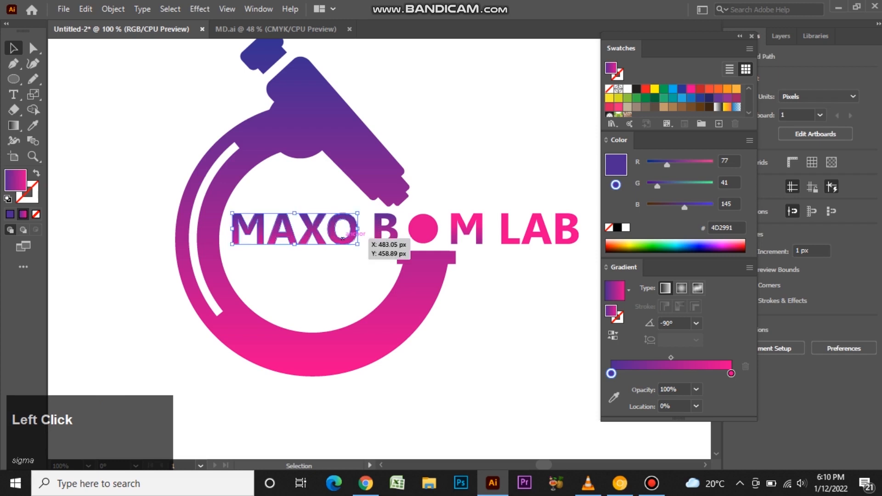
pyautogui.keyDown('shift'); pyautogui.click(383, 231); pyautogui.keyUp('shift')
pyautogui.keyDown('shift'); pyautogui.click(456, 230); pyautogui.keyUp('shift')
pyautogui.click(33, 125)
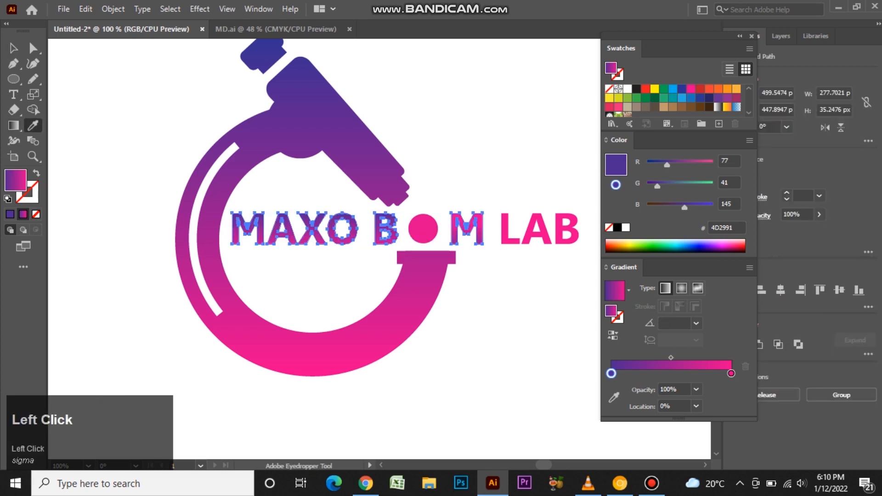
pyautogui.keyDown('shift'); pyautogui.click(336, 129); pyautogui.keyUp('shift')
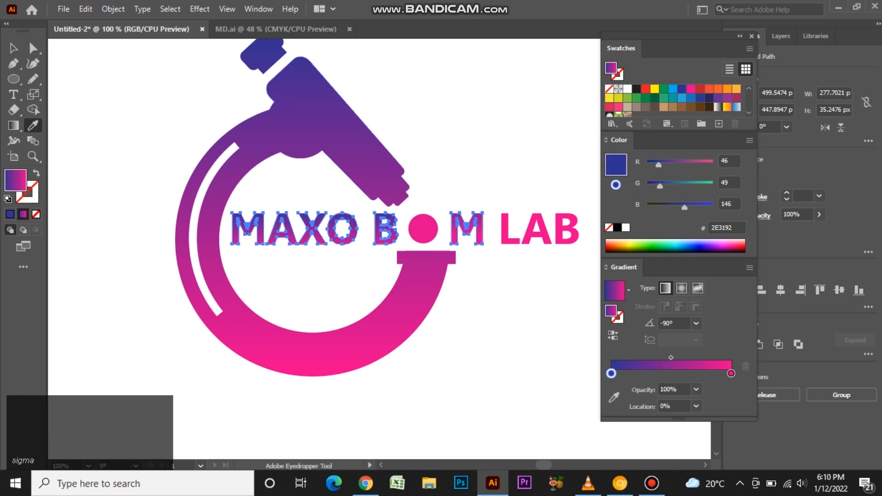
pyautogui.click(682, 89)
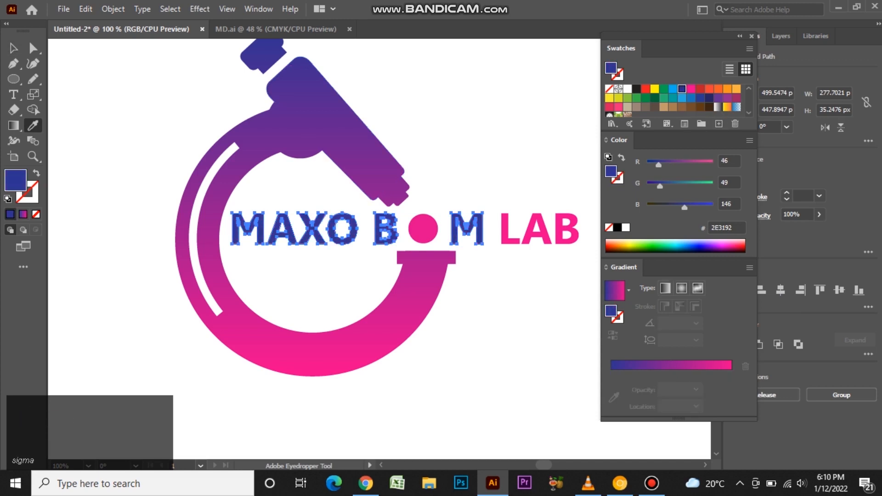
pyautogui.moveTo(659, 165); pyautogui.dragTo(668, 164)
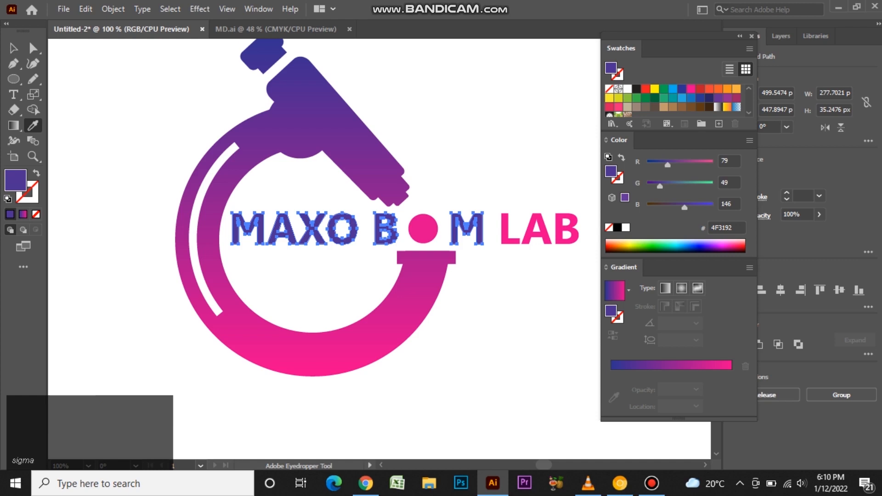
pyautogui.click(13, 49)
pyautogui.click(138, 111)
# Examine the coloured logo on the whole artboard and close up.
pyautogui.scroll(-1, 138, 111)
pyautogui.press('space')
pyautogui.moveTo(135, 111); pyautogui.dragTo(259, 193)
pyautogui.scroll(-1, 210, 155)
pyautogui.press('space')
pyautogui.press('space')
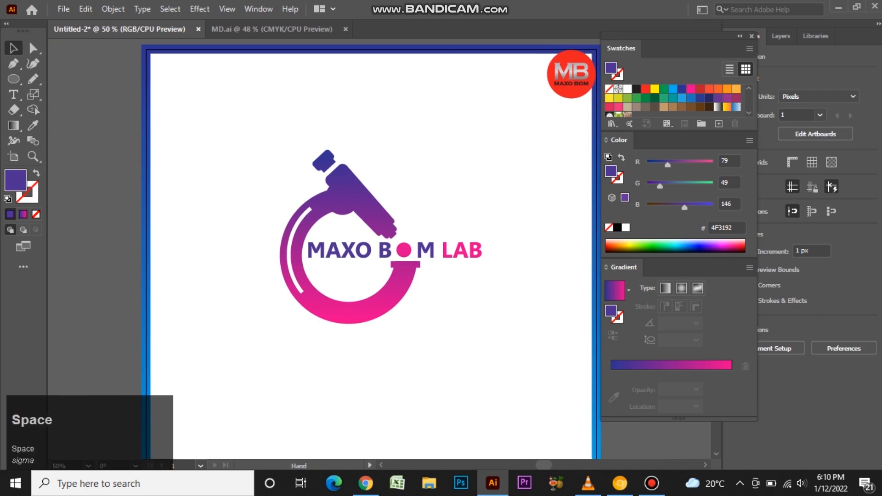
pyautogui.moveTo(320, 337); pyautogui.dragTo(321, 311)
pyautogui.scroll(2, 344, 154)
pyautogui.click(344, 154)
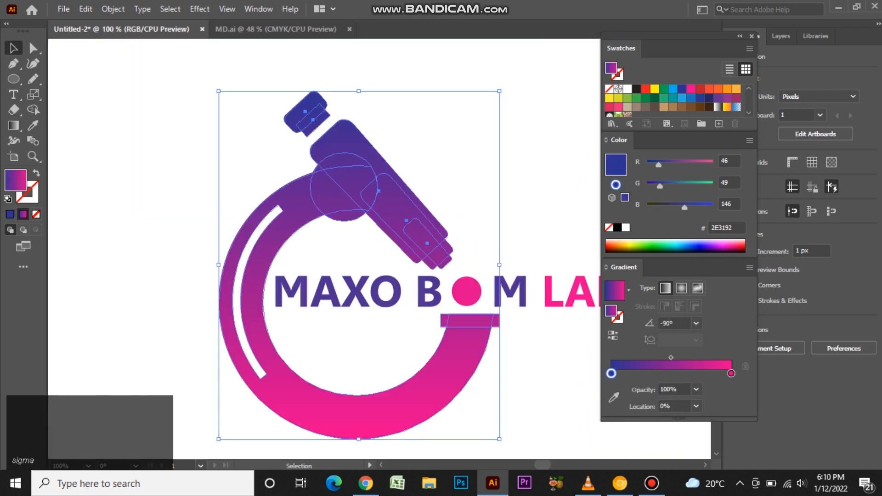
pyautogui.rightClick(318, 179)
pyautogui.click(514, 229)
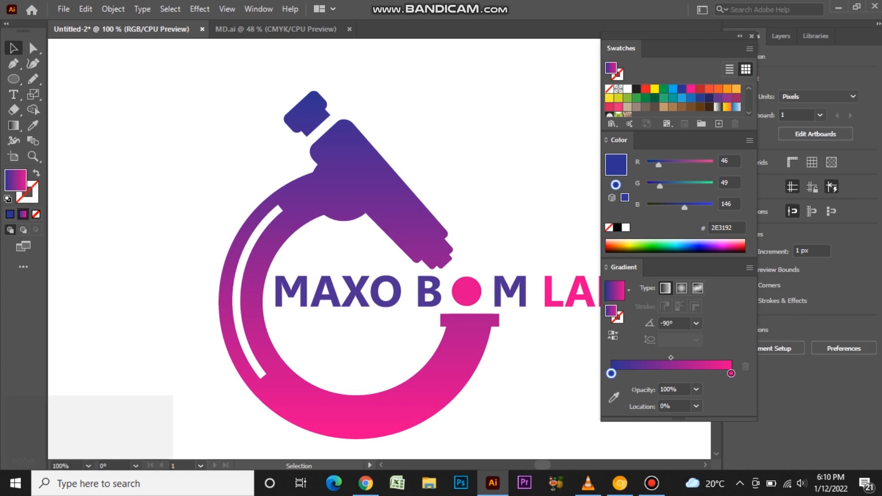
# Collapse the floating Swatches, Color and Gradient group to icons to uncover the whole logo.
pyautogui.click(740, 36)
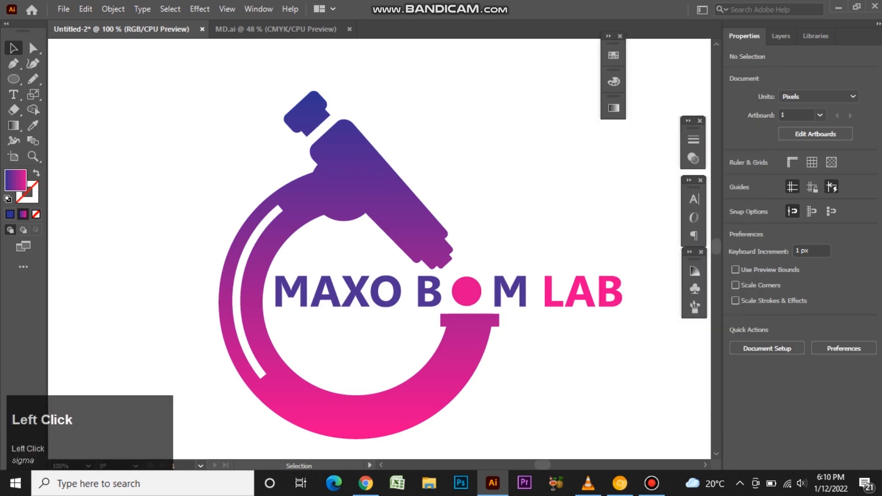
pyautogui.scroll(-1, 512, 161)
pyautogui.moveTo(513, 207); pyautogui.dragTo(421, 208)
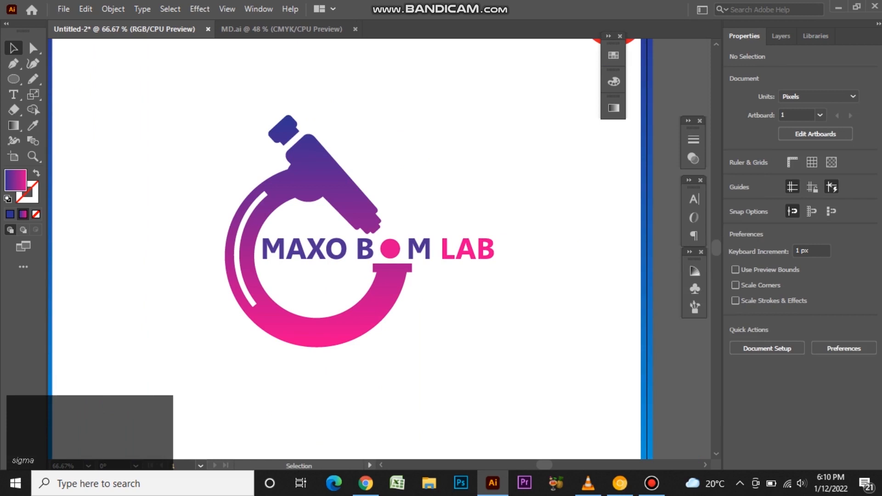